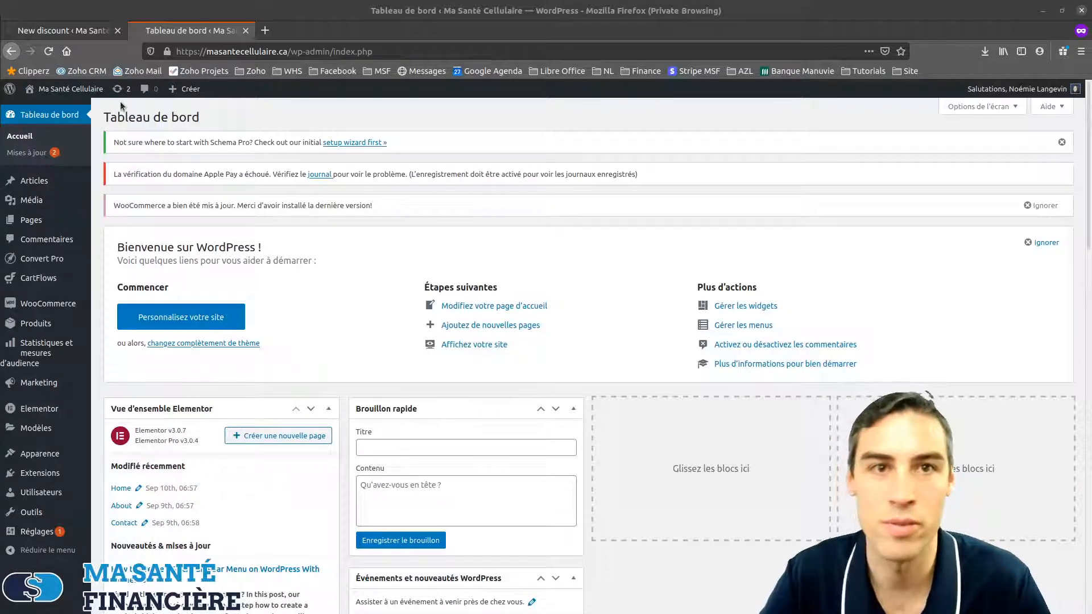
# Add a new WooCommerce promo code and name it "Bienvenue".
pyautogui.moveTo(39, 304)
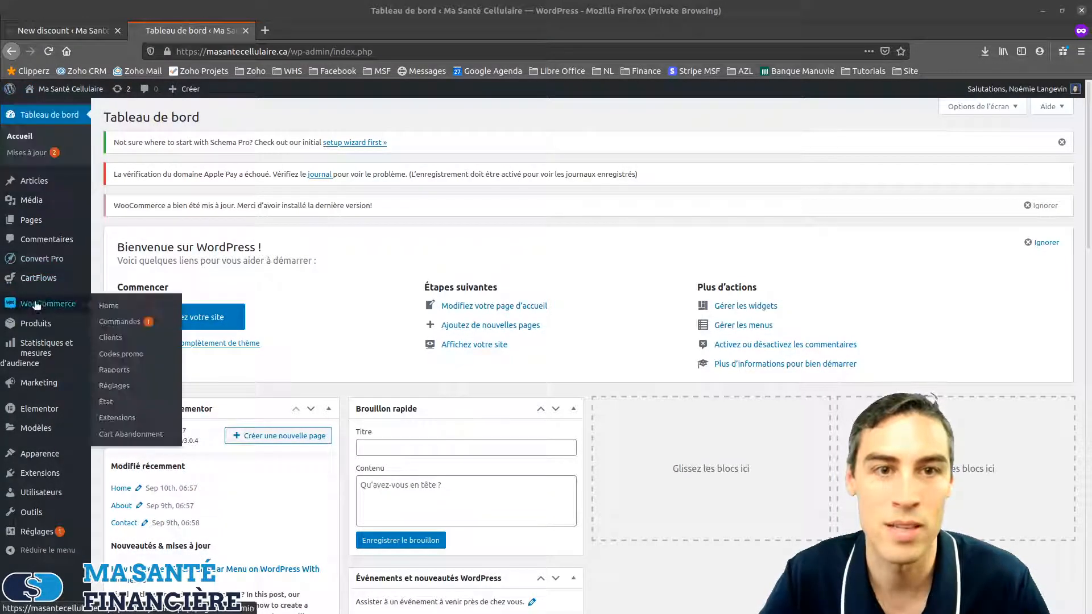
pyautogui.click(114, 367)
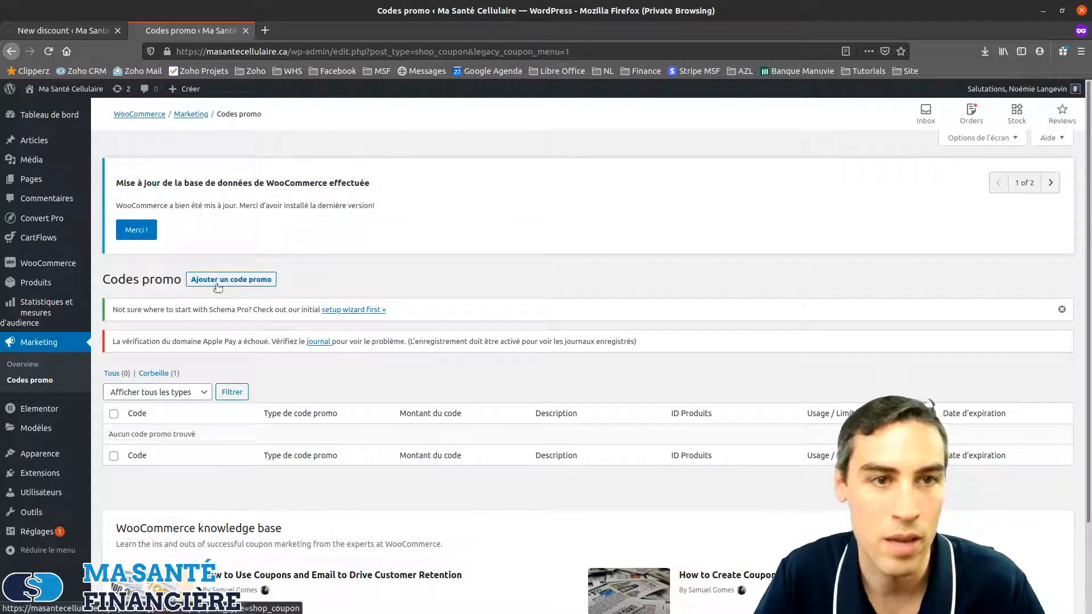
pyautogui.click(225, 284)
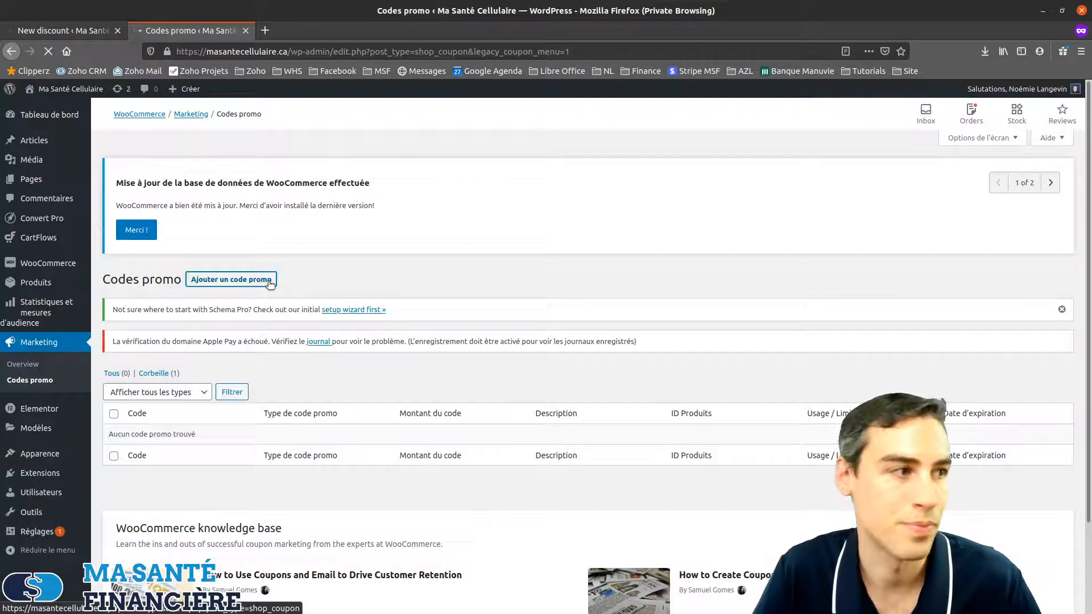
pyautogui.scroll(-2, 264, 289)
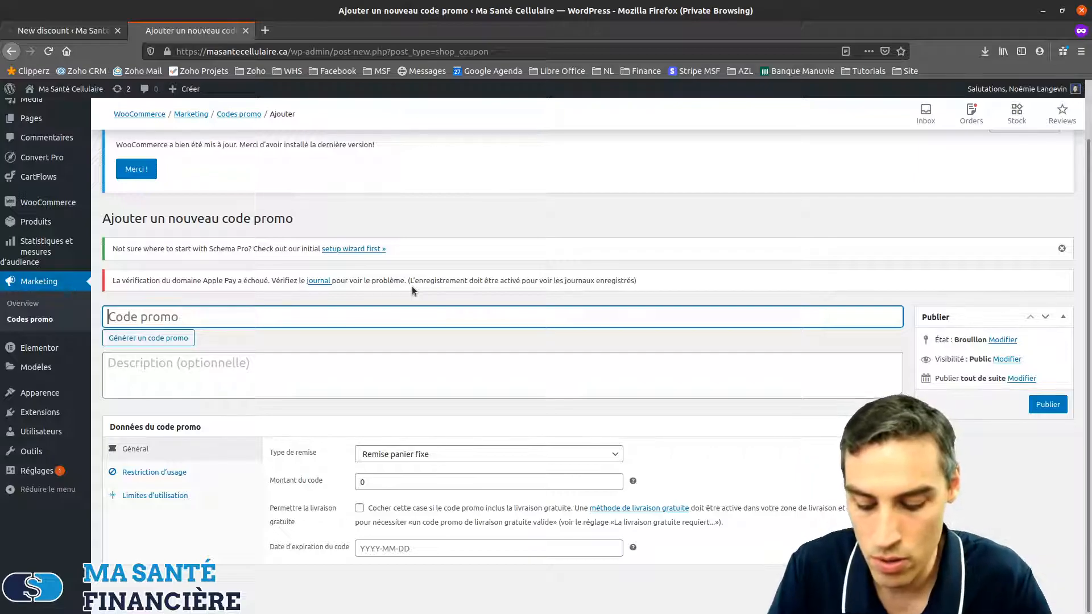
pyautogui.write('Bienvenue')
# Enter the promo code's description "Rabais de bienvenue pour votre première commande.".
pyautogui.click(121, 357)
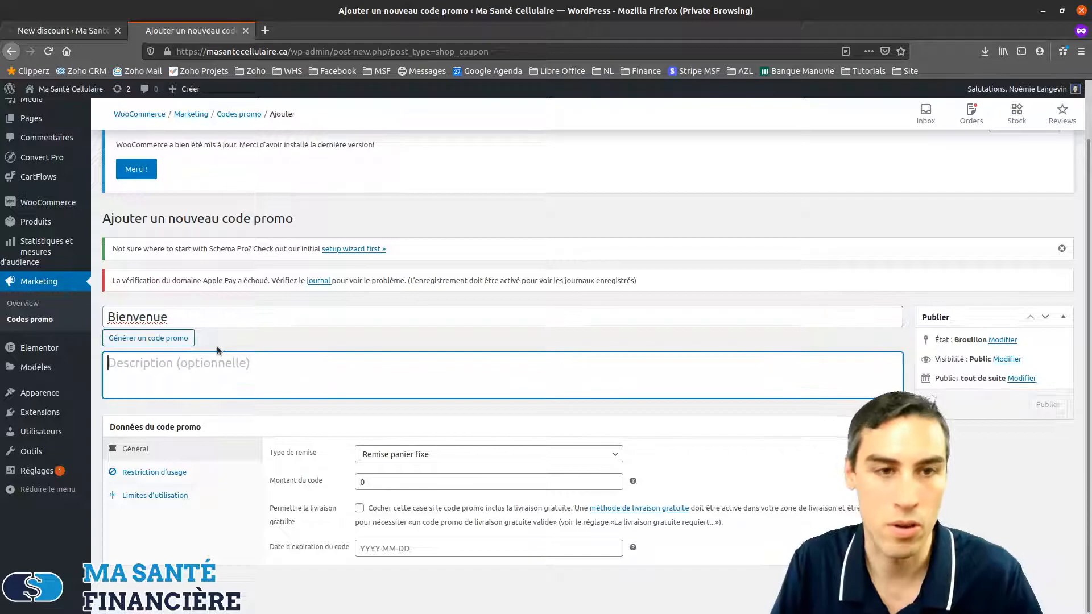
pyautogui.write('Rab')
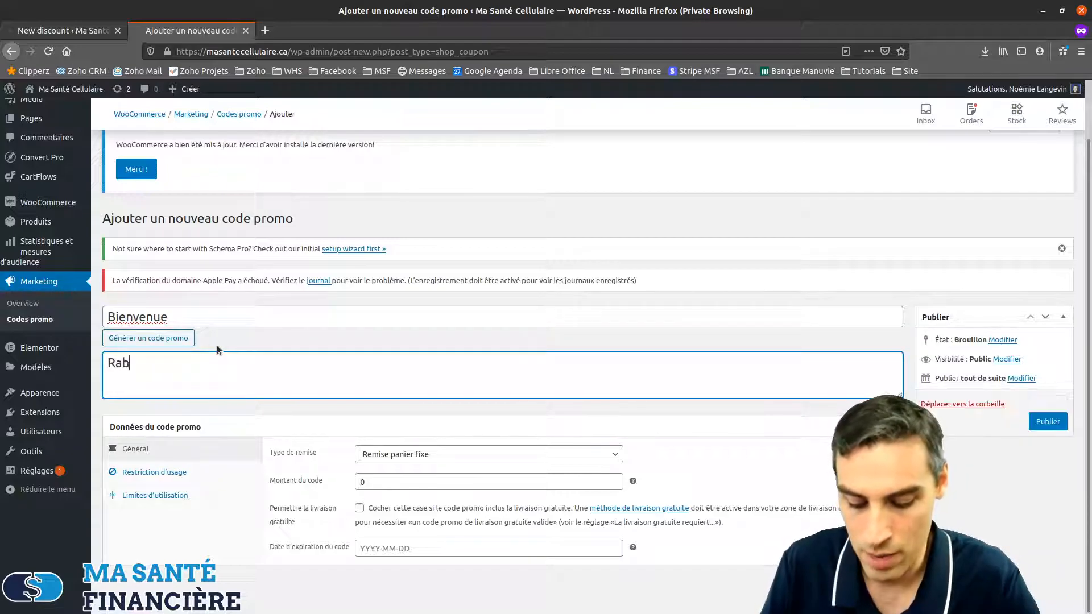
pyautogui.write('ais de bienvenue')
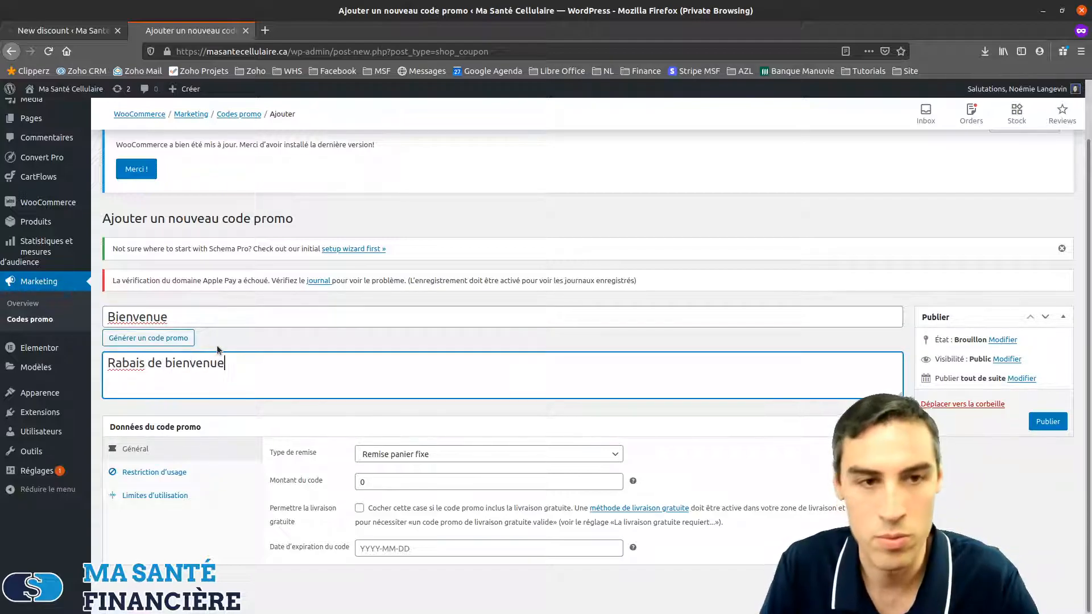
pyautogui.write(' pour votre p')
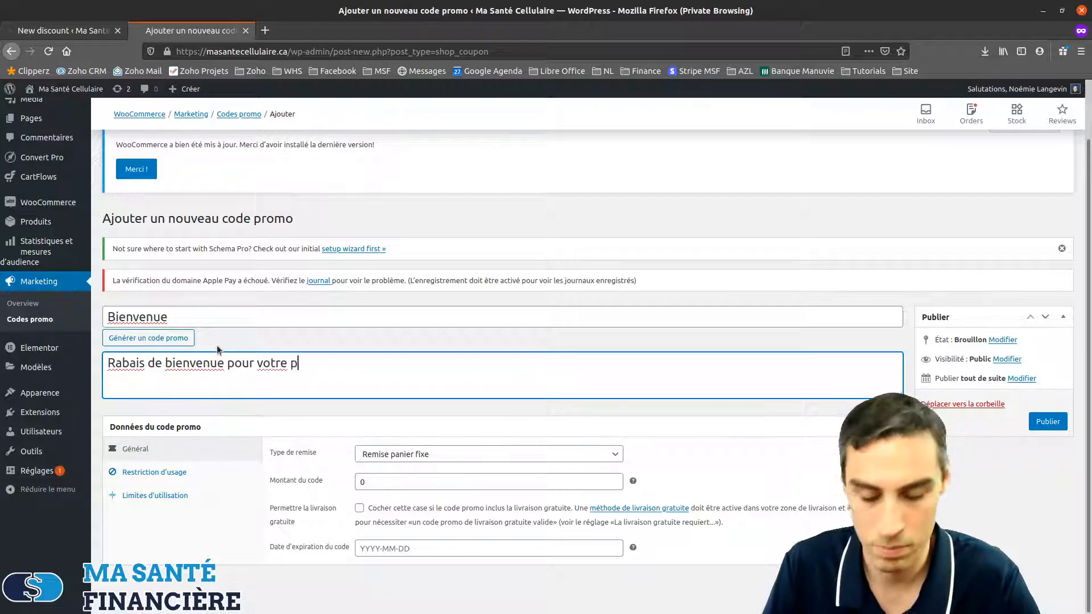
pyautogui.write('remière commande.')
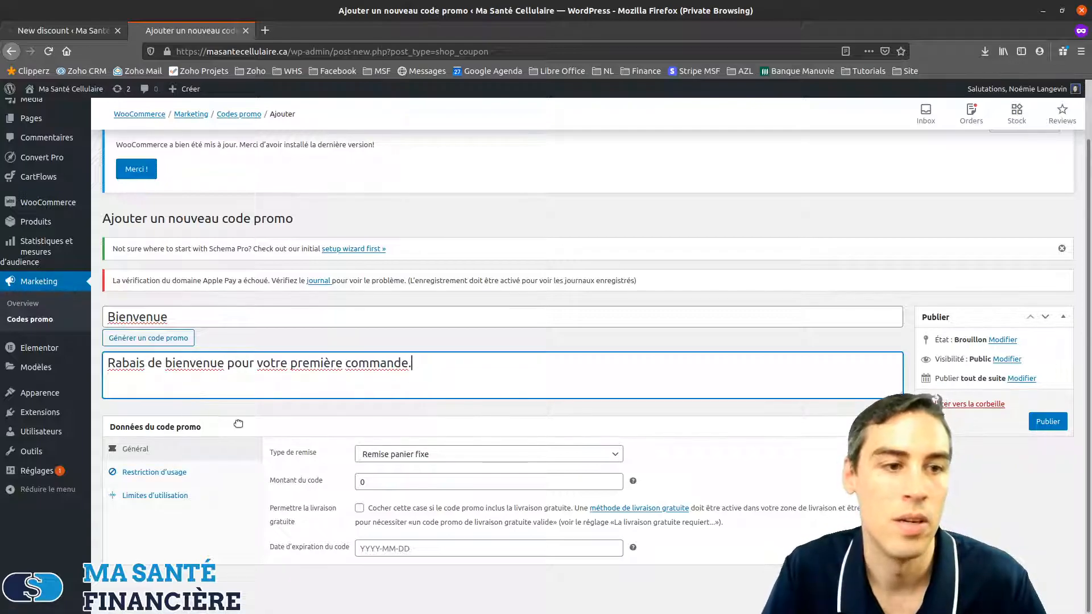
# Set the discount type to "Remise en pourcentage" with an amount of 10.
pyautogui.click(464, 453)
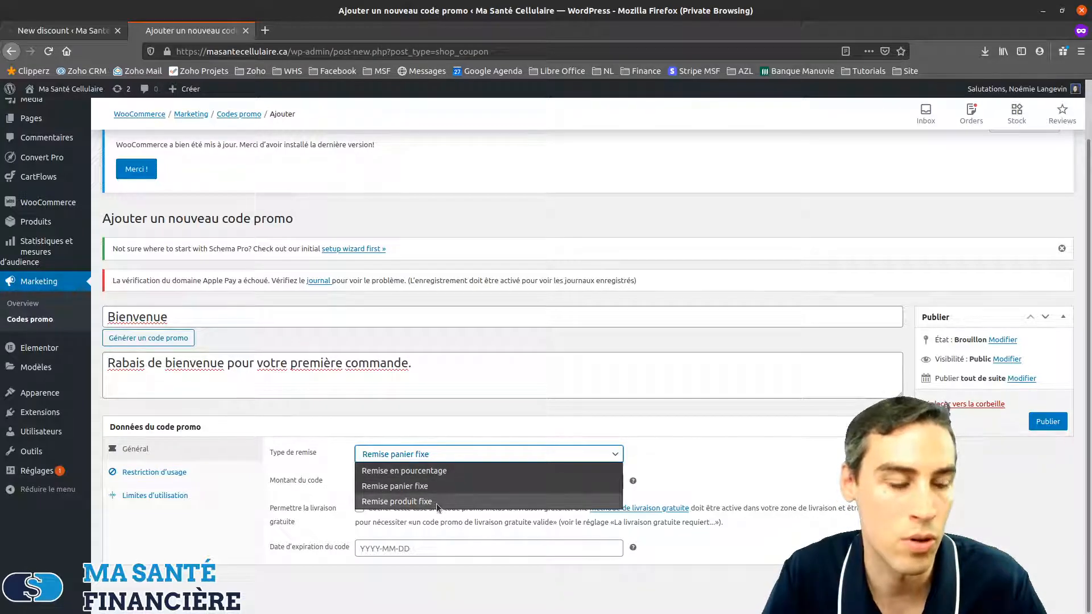
pyautogui.click(392, 471)
pyautogui.press('Tab')
pyautogui.write('10')
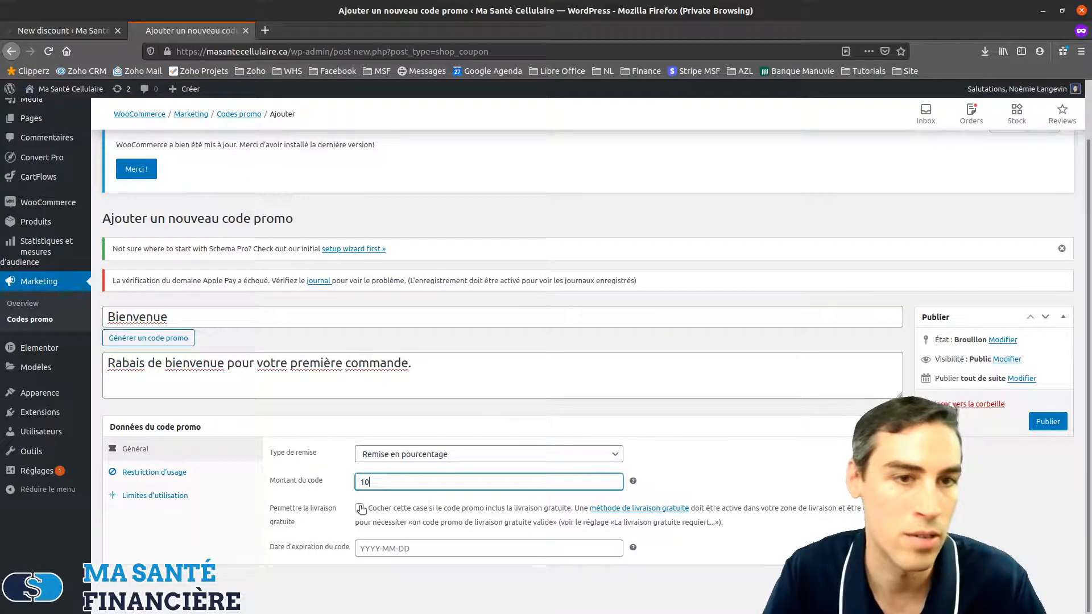
# Look at the linked free shipping documentation in a separate tab, and close it again.
pyautogui.rightClick(622, 509)
pyautogui.click(671, 367)
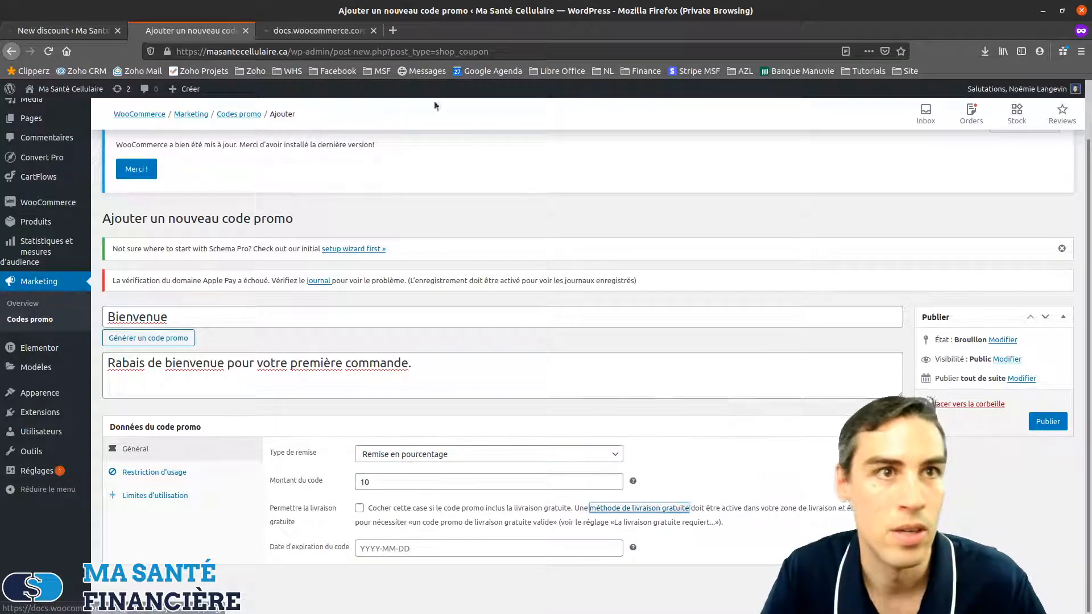
pyautogui.click(312, 32)
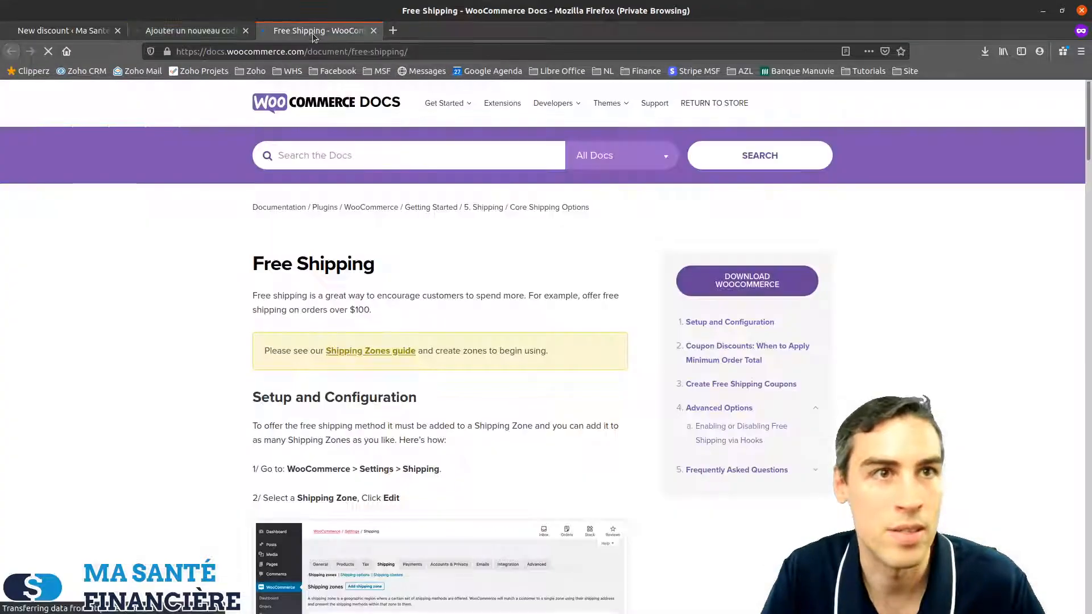
pyautogui.click(373, 30)
# Open the WooCommerce shipping settings in a separate tab and view the shipping methods of the Canada zone.
pyautogui.moveTo(36, 210)
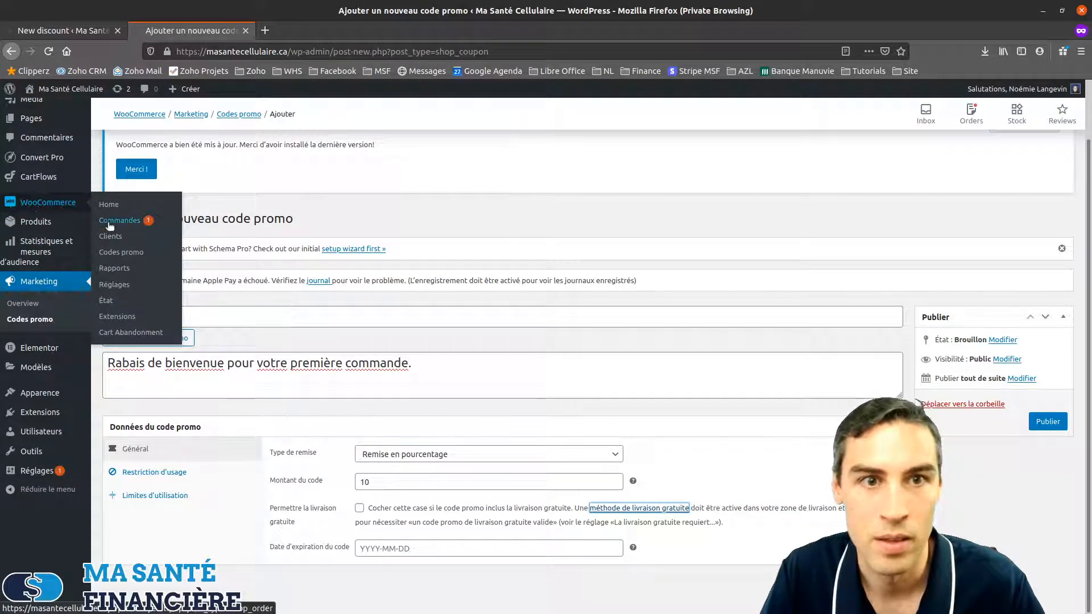
pyautogui.rightClick(48, 205)
pyautogui.click(91, 212)
pyautogui.click(308, 32)
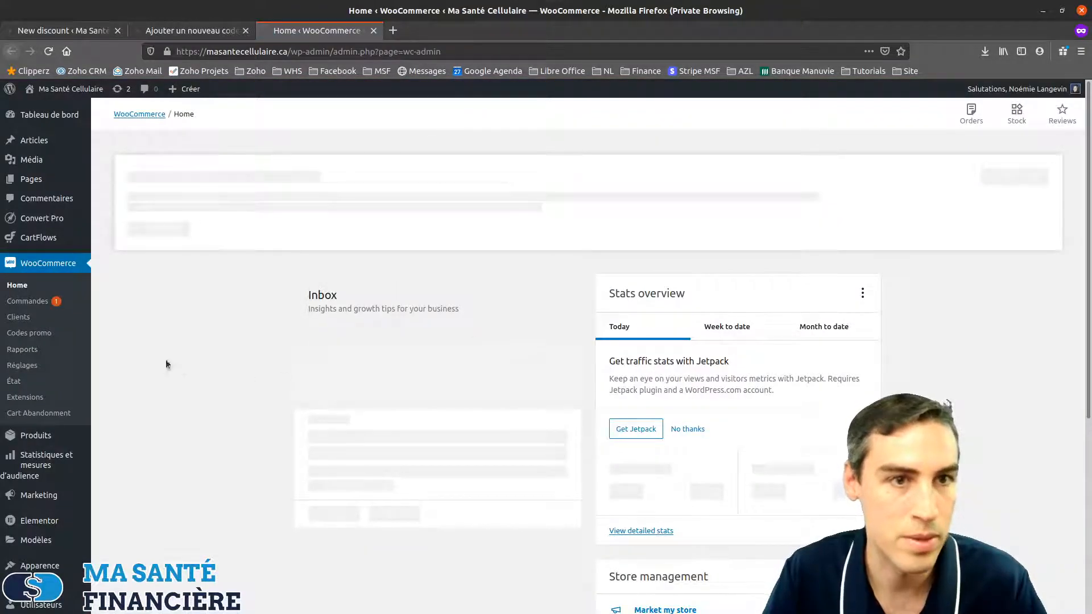
pyautogui.scroll(-5, 689, 419)
pyautogui.scroll(-2, 689, 420)
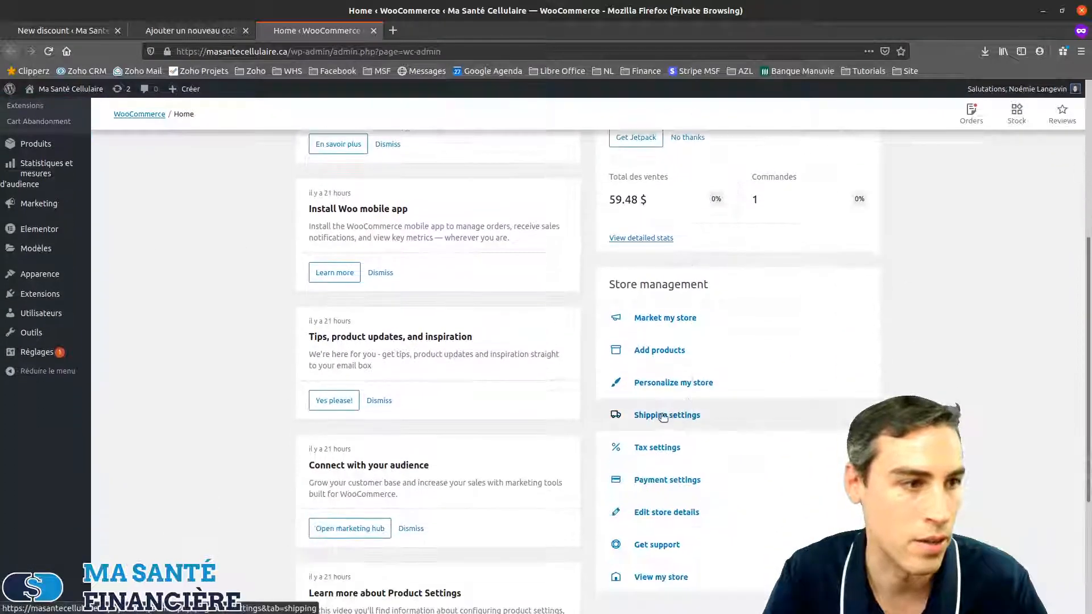
pyautogui.click(653, 417)
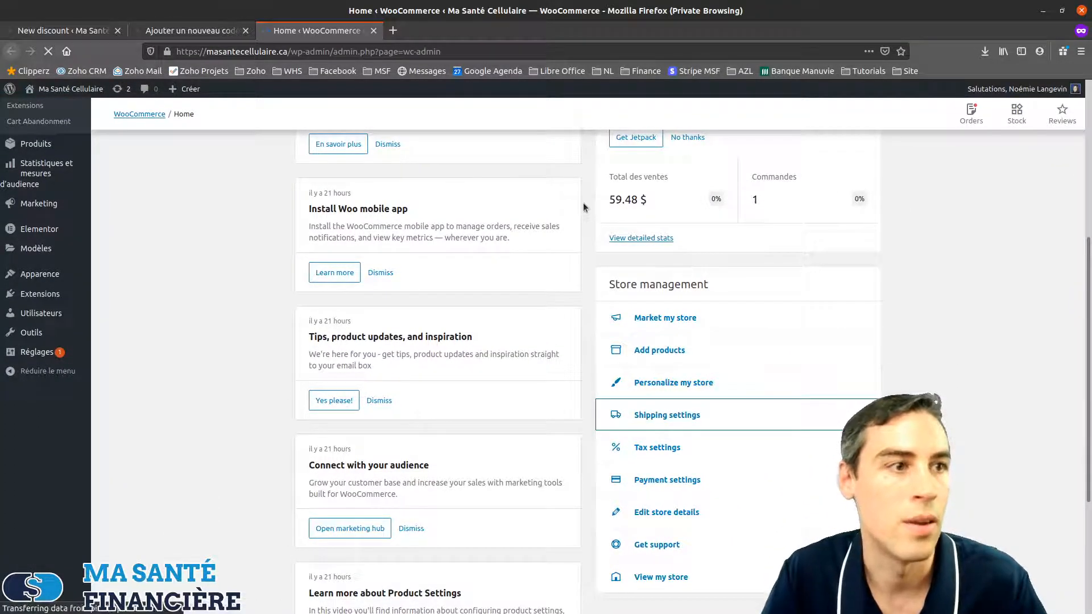
pyautogui.scroll(-3, 416, 357)
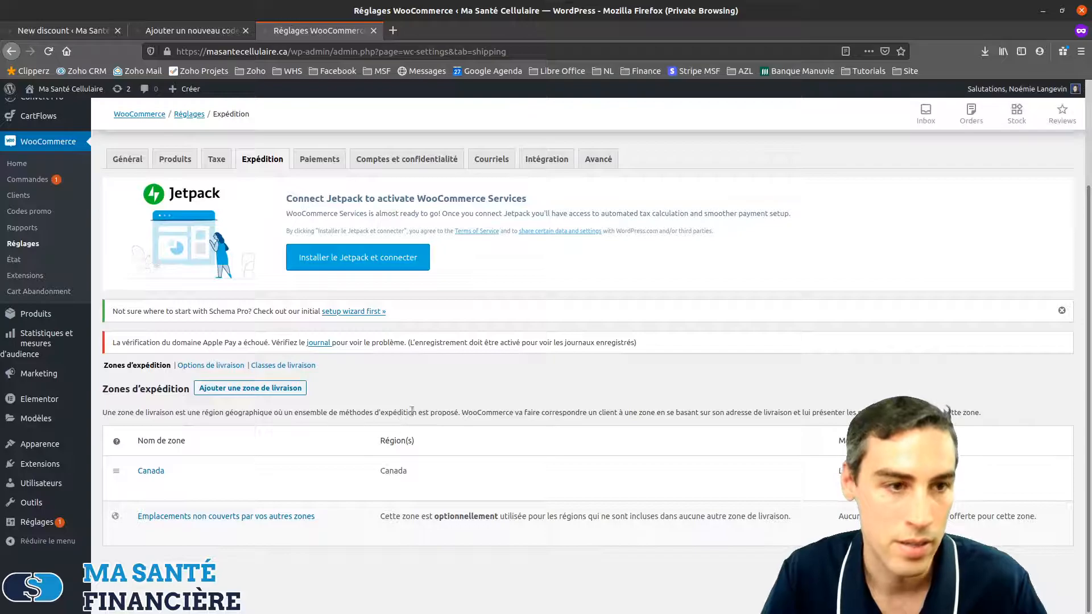
pyautogui.click(147, 485)
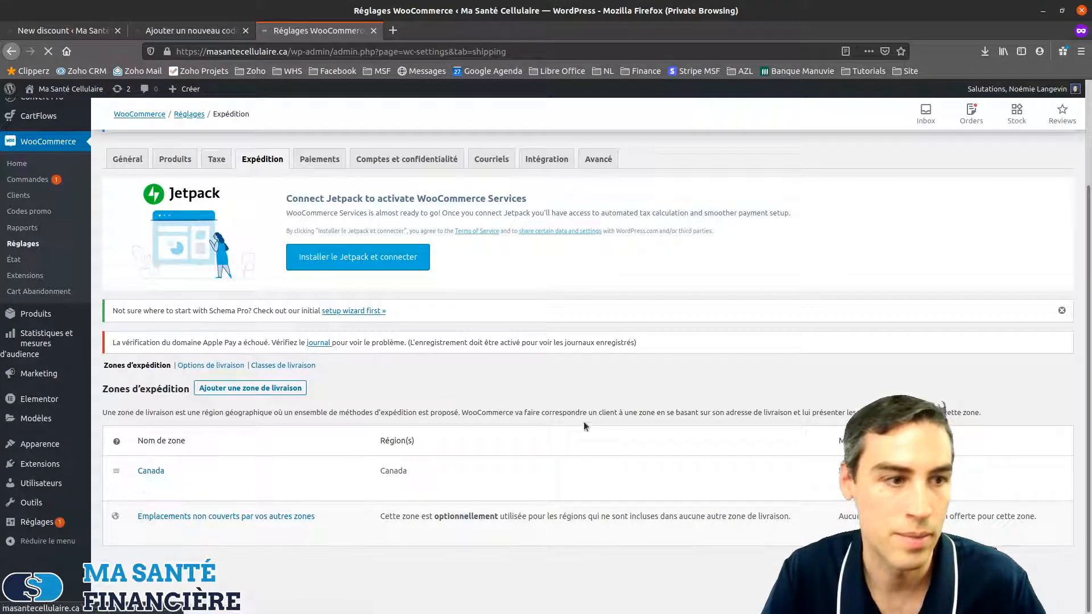
pyautogui.scroll(-4, 422, 430)
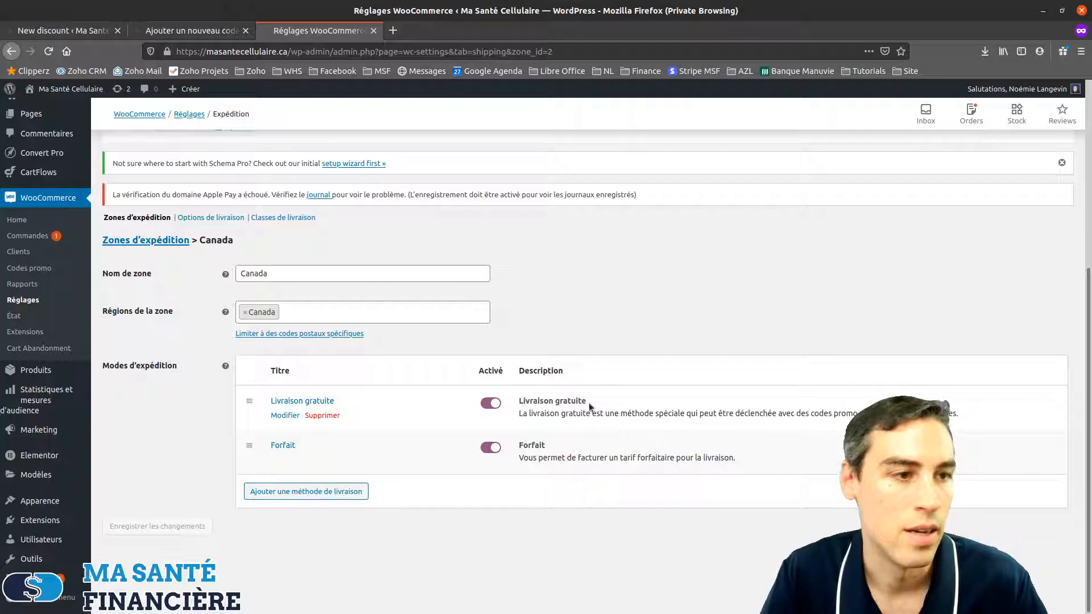
# Examine the settings of the "Livraison gratuite" and "Forfait" shipping methods without changing them.
pyautogui.click(285, 416)
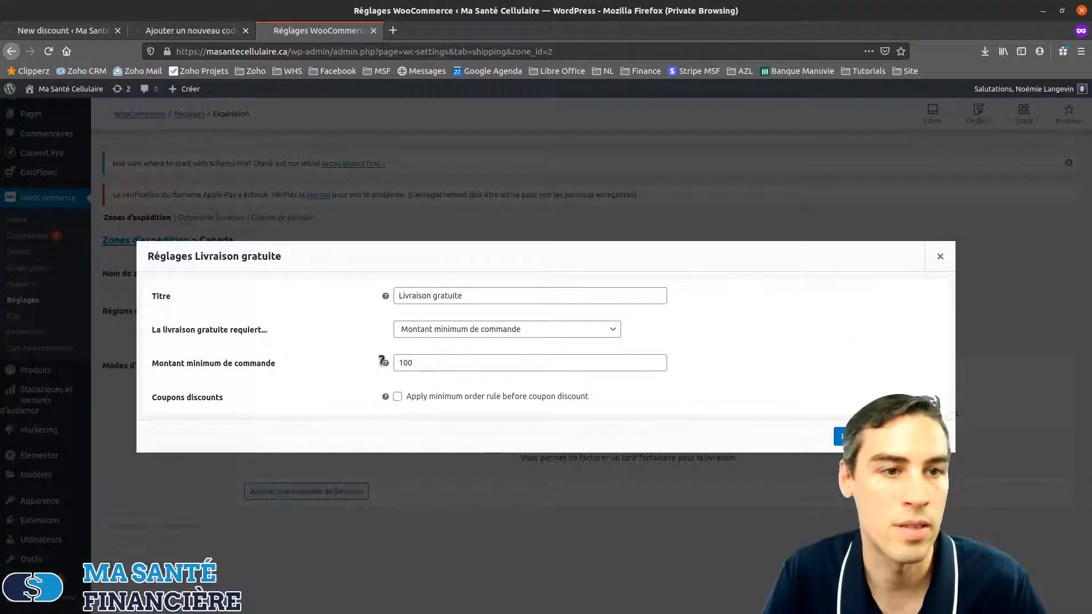
pyautogui.click(940, 257)
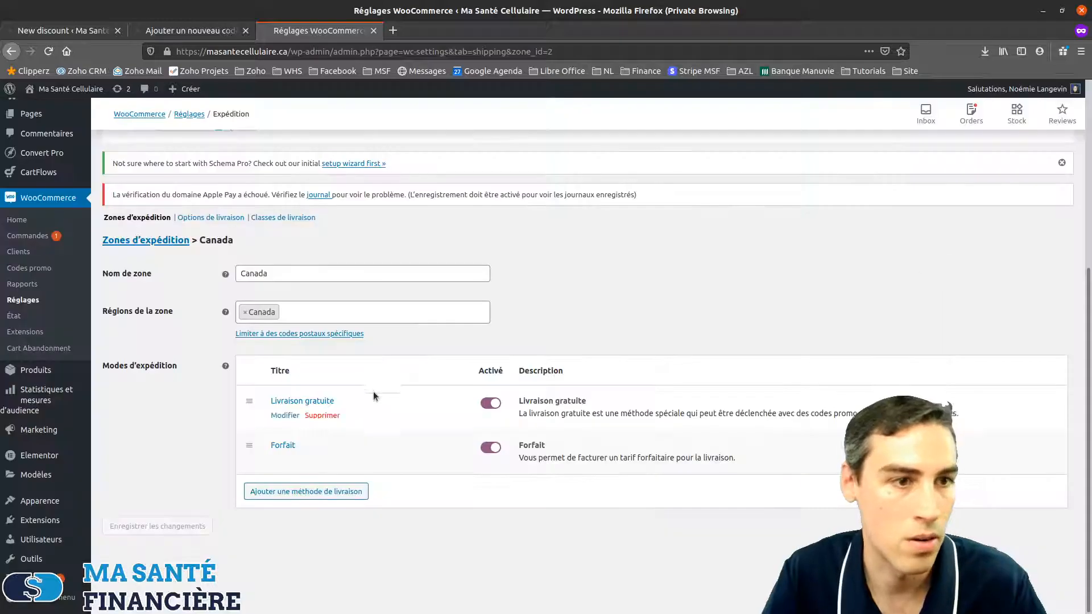
pyautogui.click(286, 461)
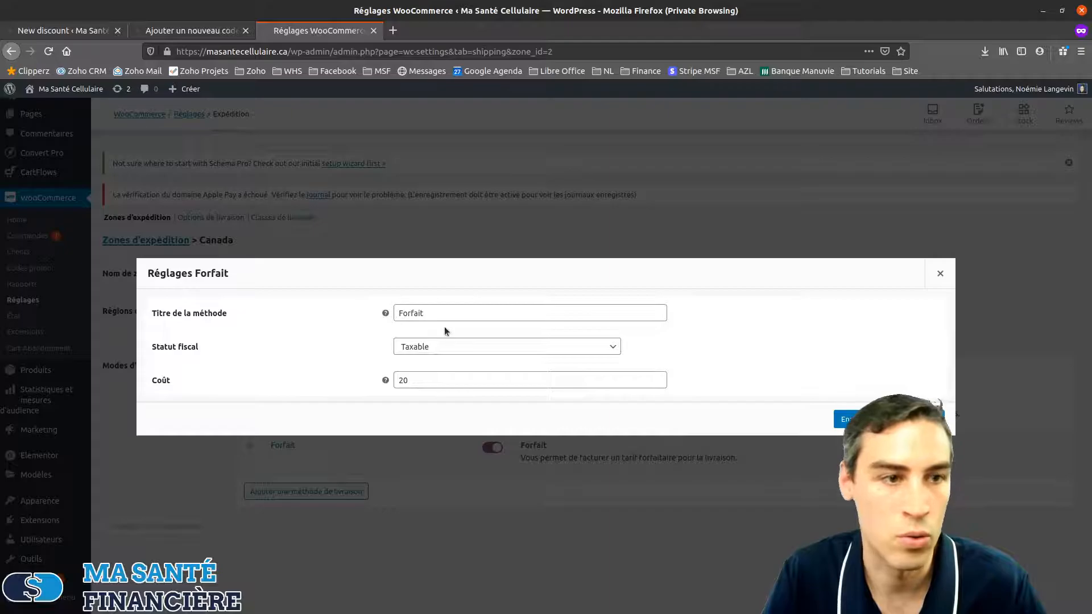
pyautogui.click(940, 273)
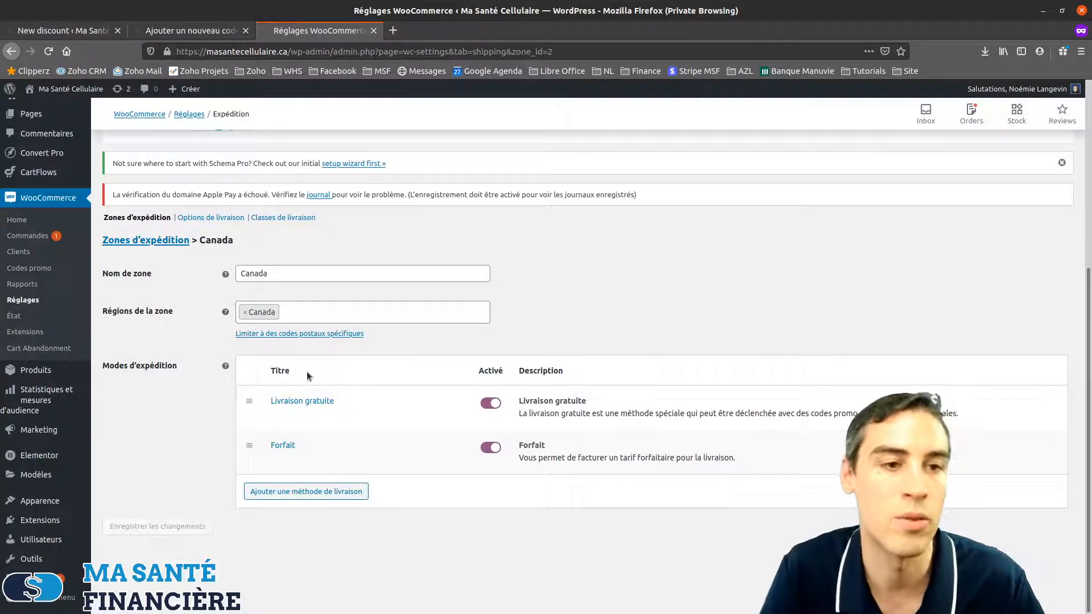
# Return to the promo code and set its minimum spend to 100 in the usage restrictions.
pyautogui.click(218, 29)
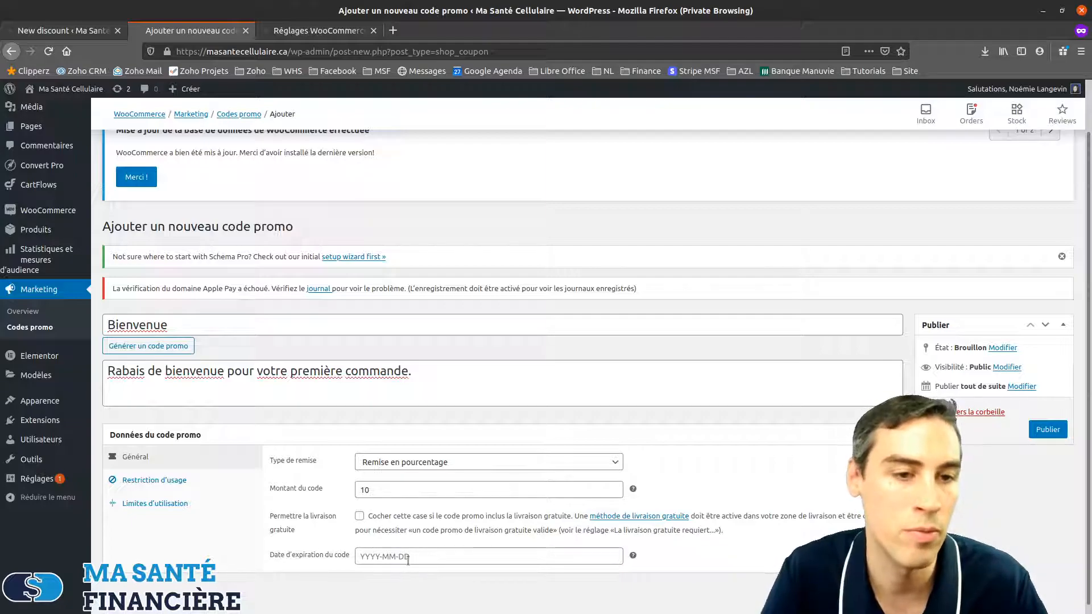
pyautogui.click(155, 481)
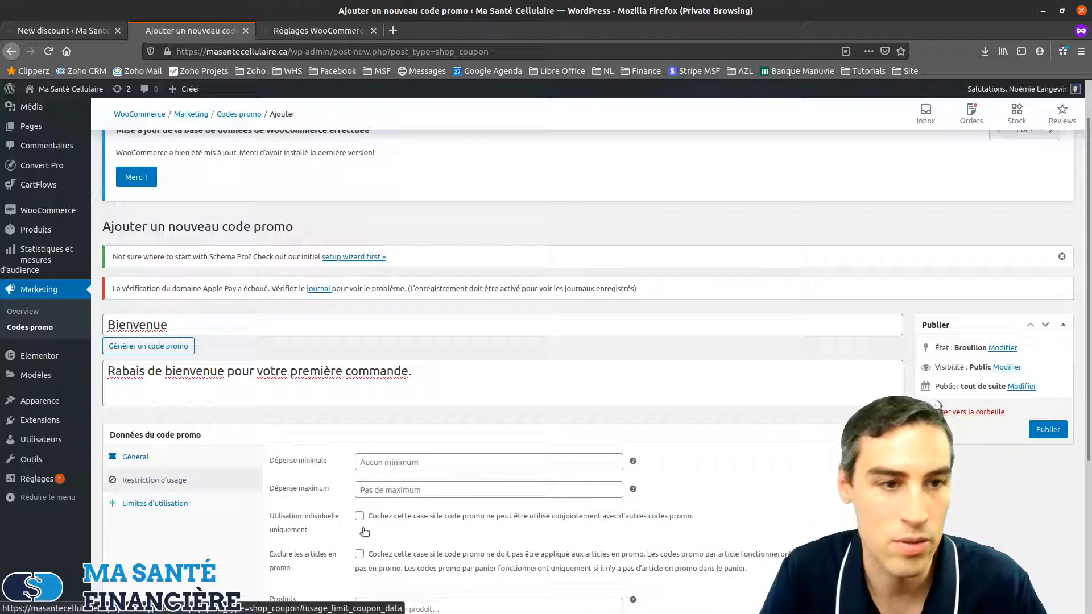
pyautogui.scroll(-2, 383, 459)
pyautogui.click(399, 368)
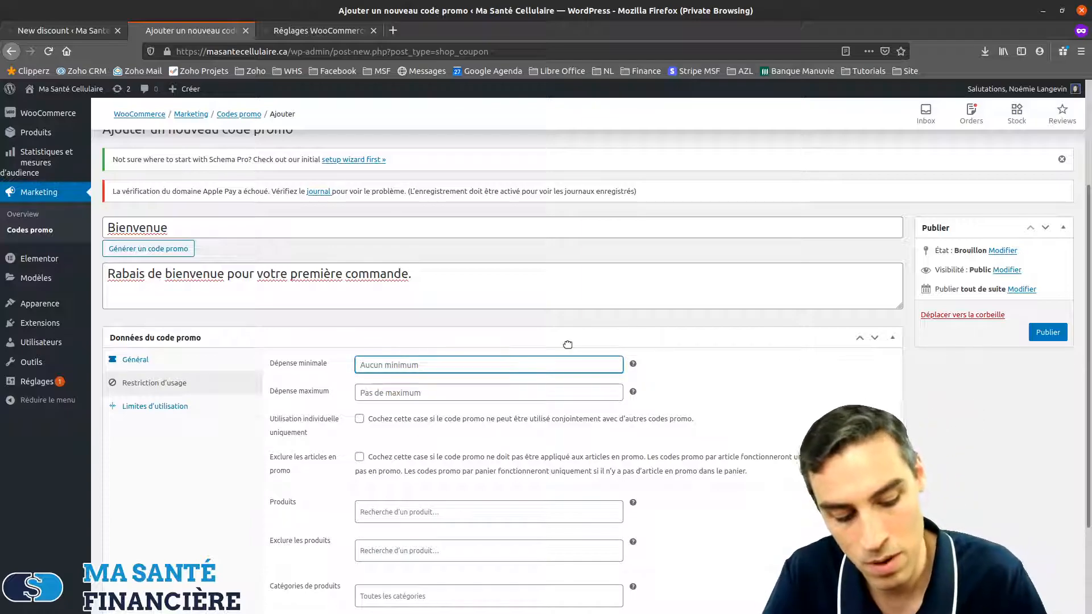
pyautogui.write('50')
pyautogui.click(735, 381)
pyautogui.moveTo(411, 369); pyautogui.dragTo(342, 358)
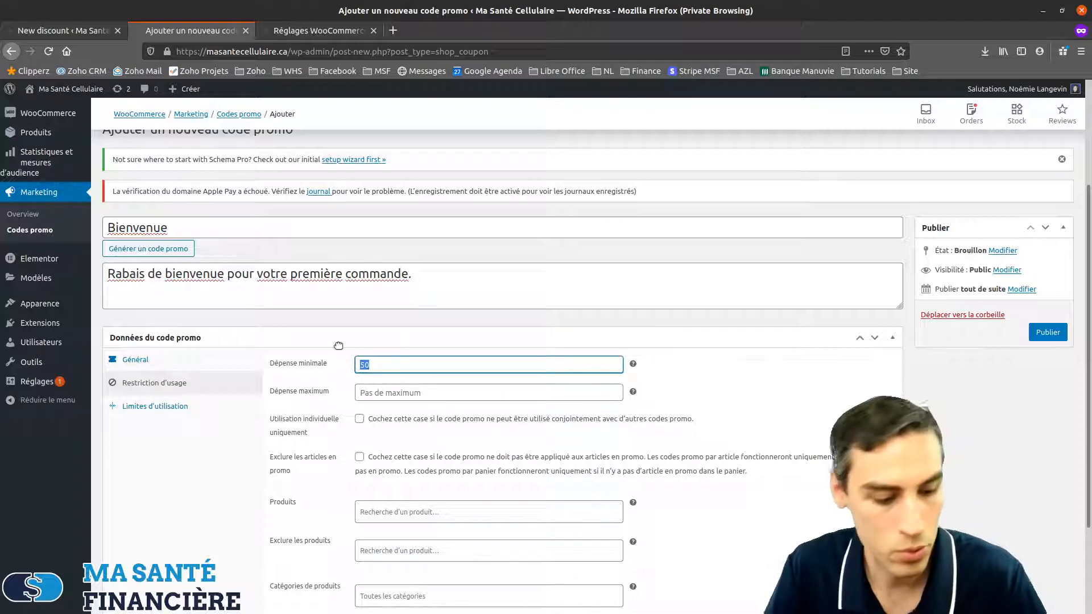
pyautogui.write('100')
pyautogui.click(691, 390)
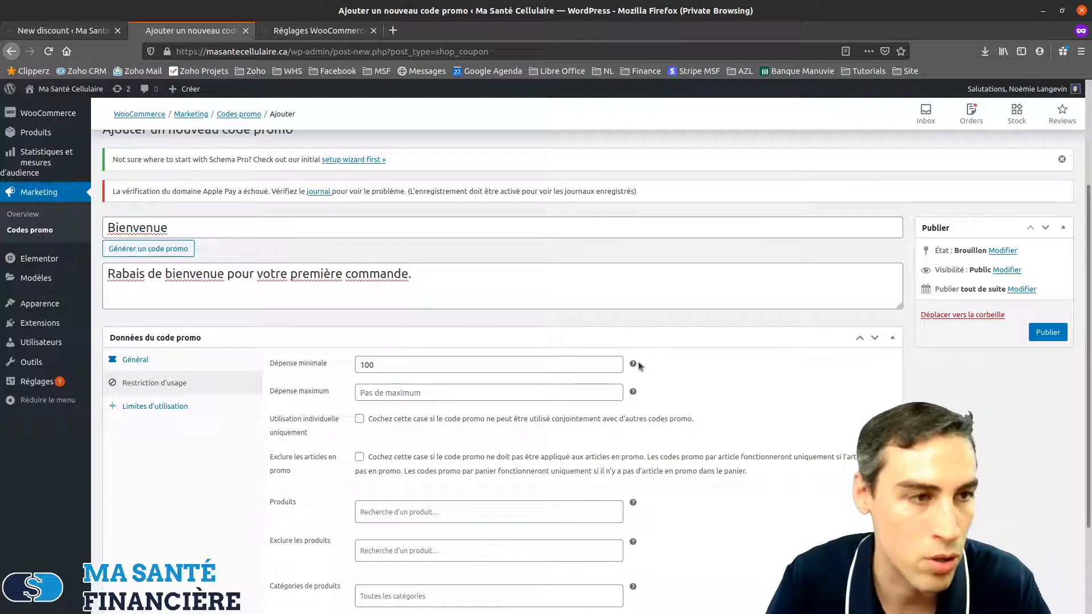
# Try a maximum spend of 1000 in the usage restrictions and clear it again.
pyautogui.moveTo(639, 363)
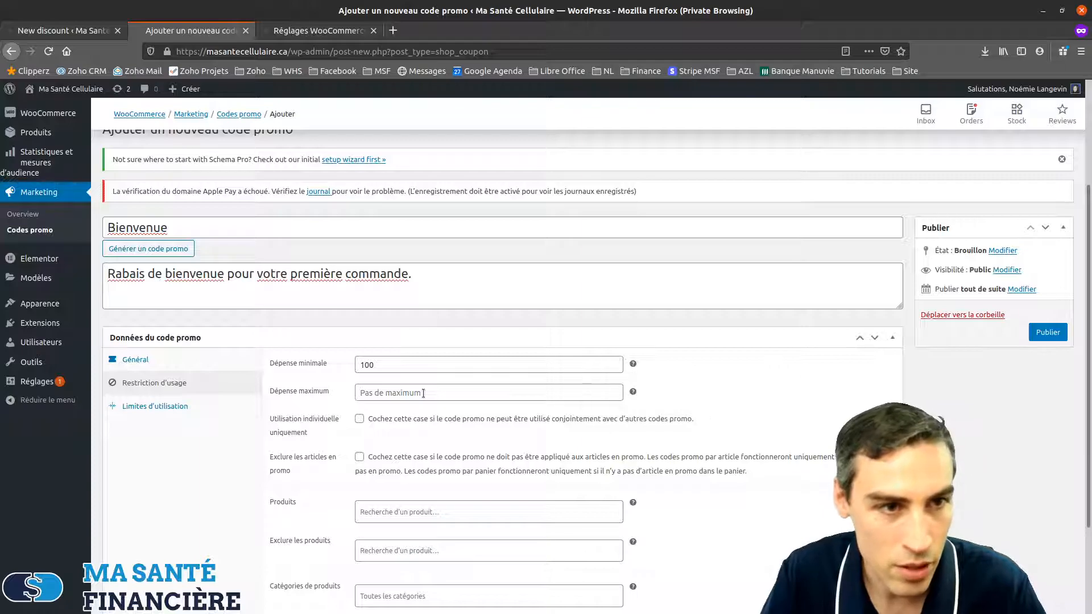
pyautogui.scroll(-3, 423, 393)
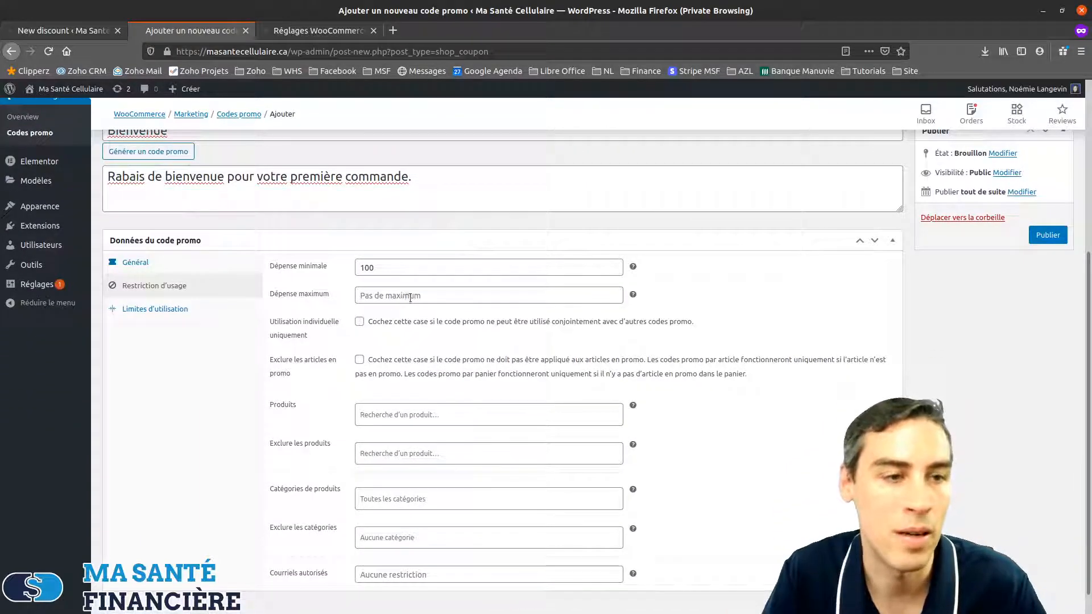
pyautogui.scroll(-1, 422, 316)
pyautogui.click(442, 268)
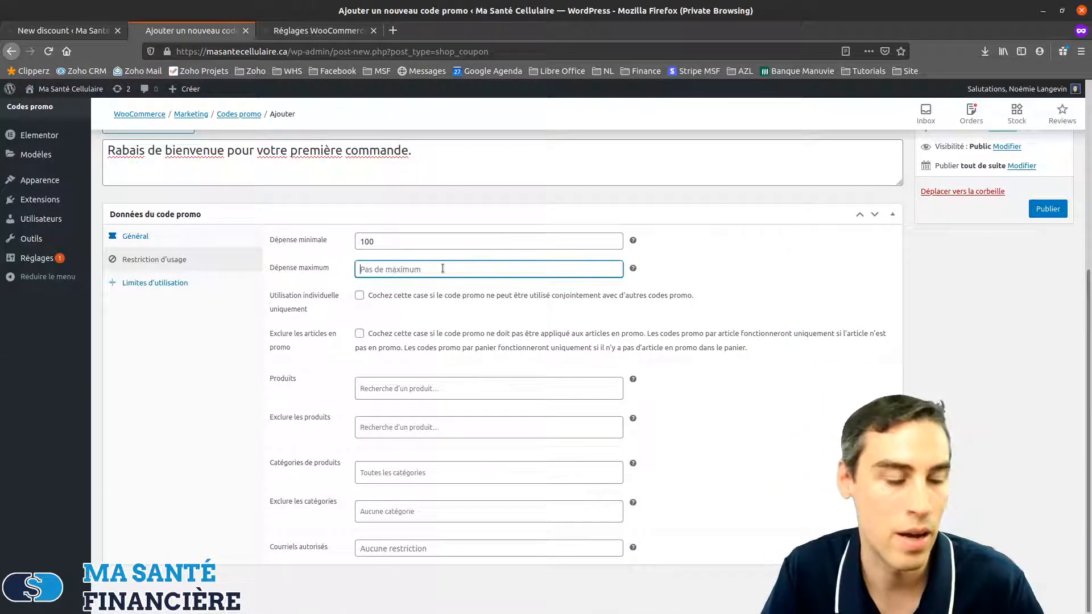
pyautogui.write('1000')
pyautogui.hotkey('ctrl', 'a')
pyautogui.press('BackSpace')
pyautogui.click(680, 272)
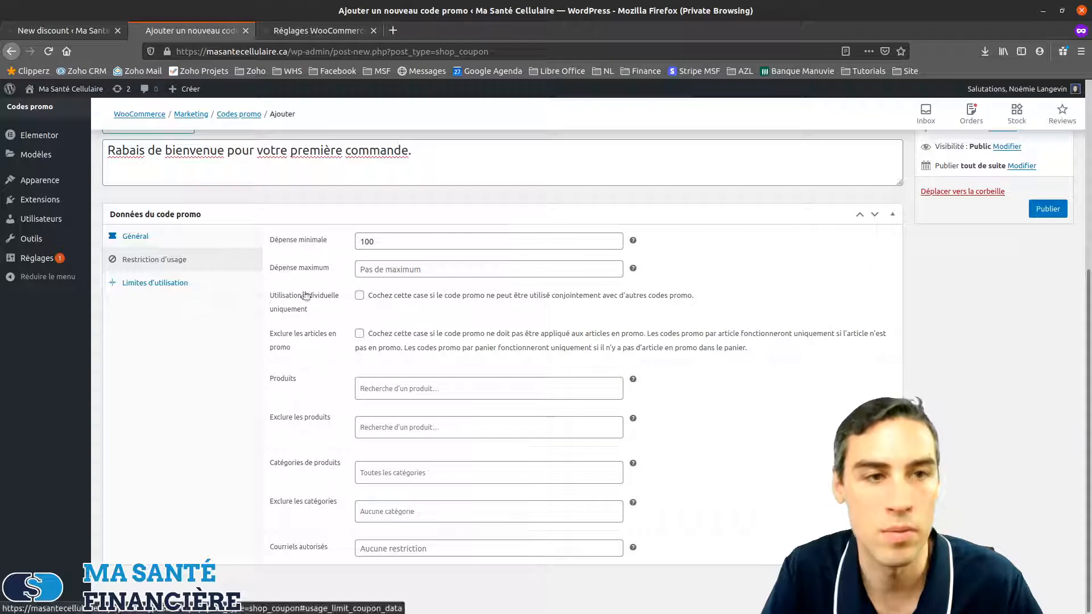
# In the promo code's usage limits, try and clear a per-code limit of 1, and set the limit per user to 1.
pyautogui.click(209, 287)
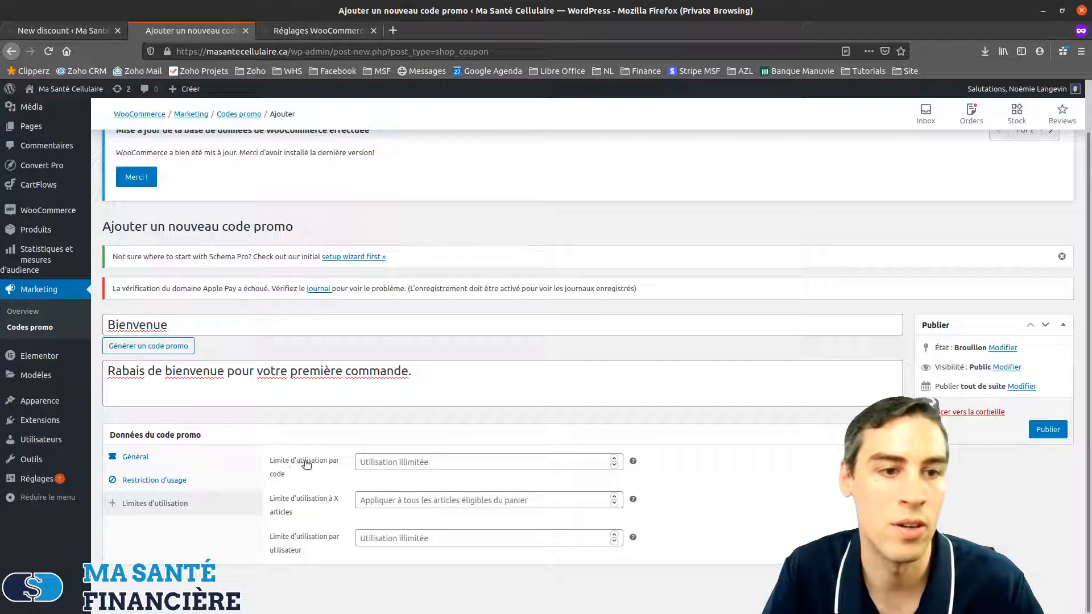
pyautogui.click(436, 462)
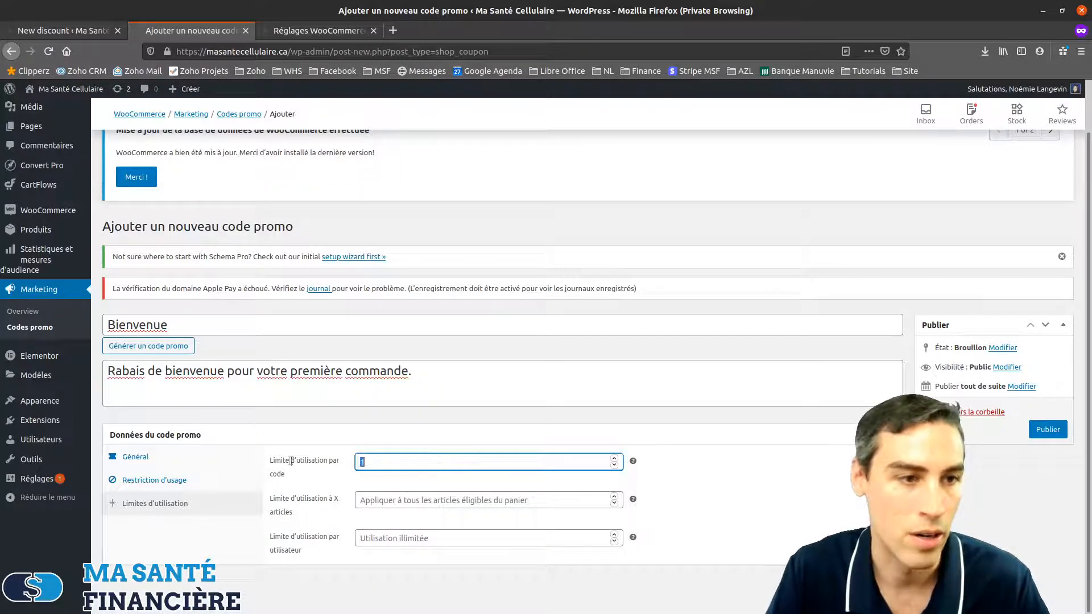
pyautogui.click(699, 469)
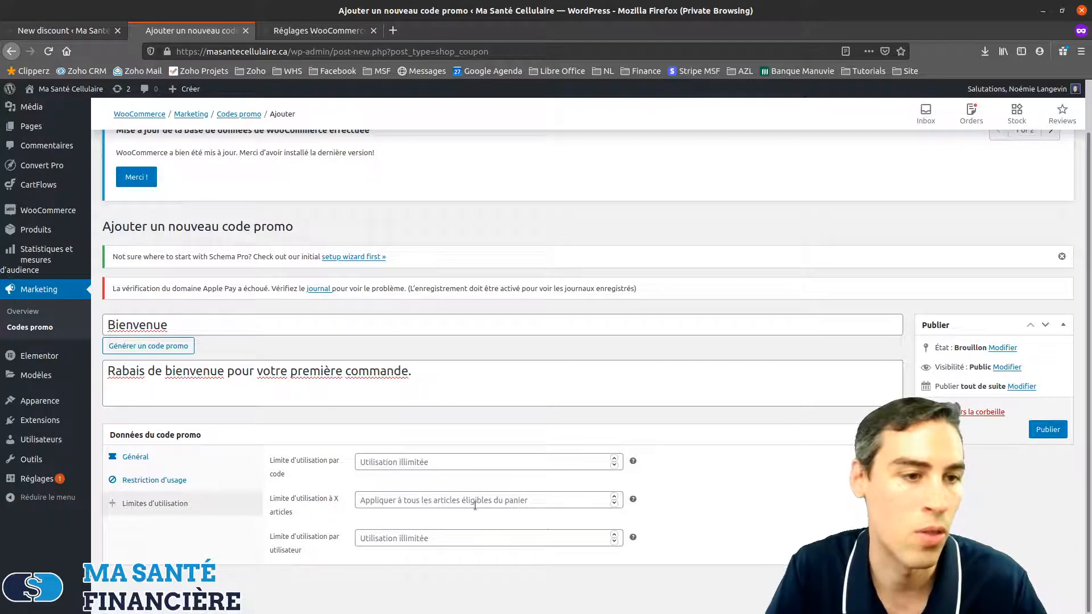
pyautogui.click(475, 505)
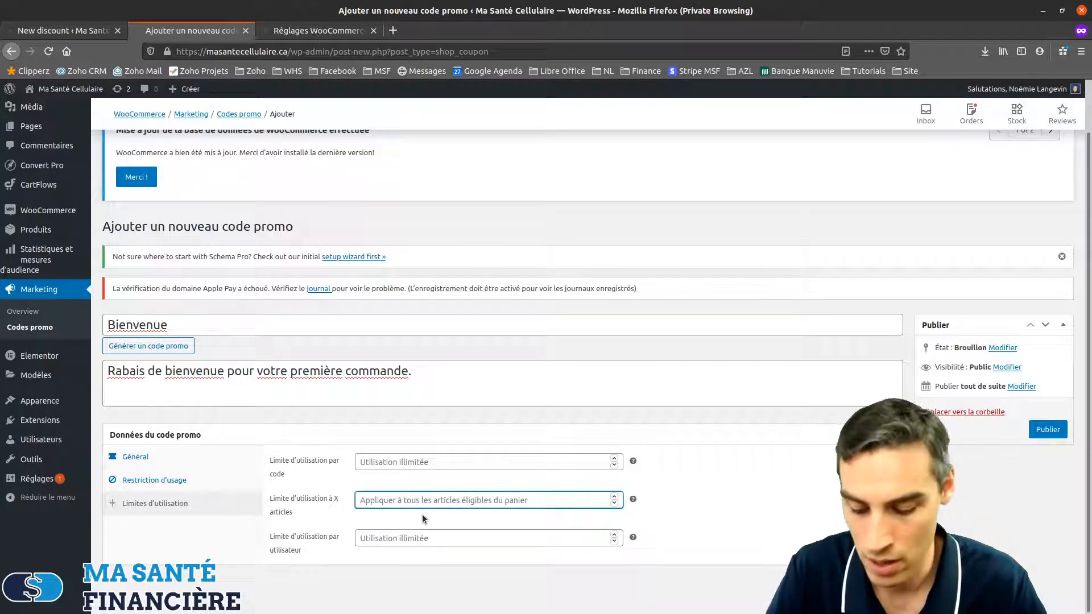
pyautogui.click(659, 498)
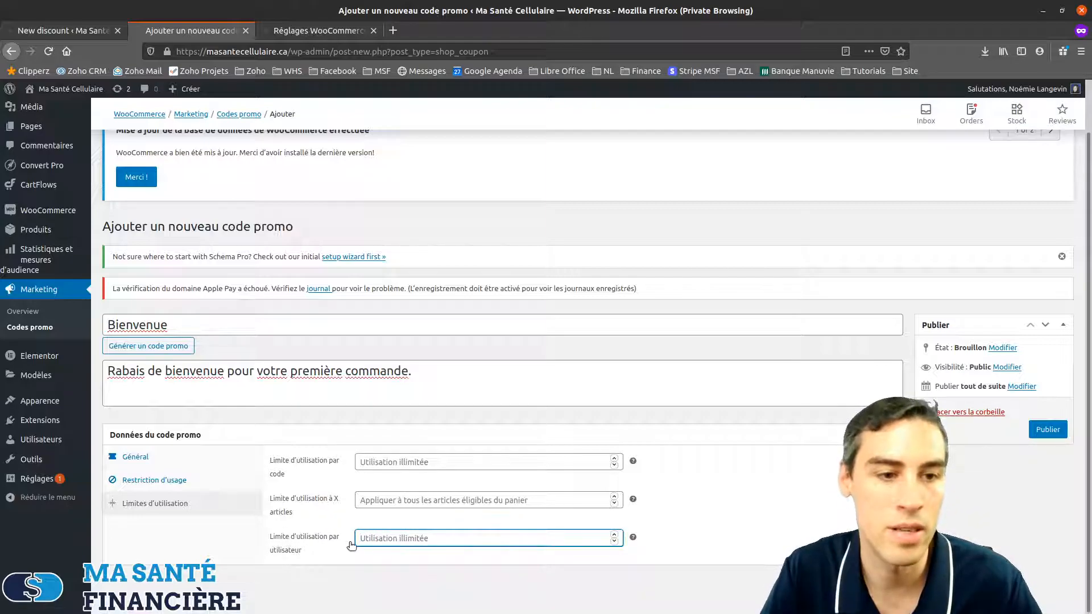
pyautogui.write('1')
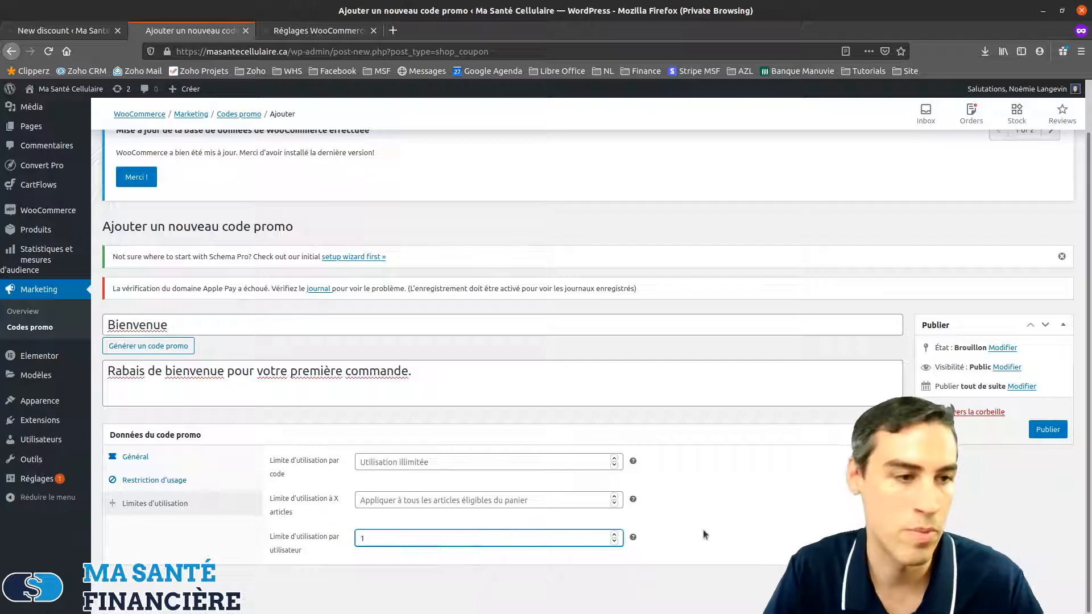
pyautogui.moveTo(168, 325); pyautogui.dragTo(141, 325)
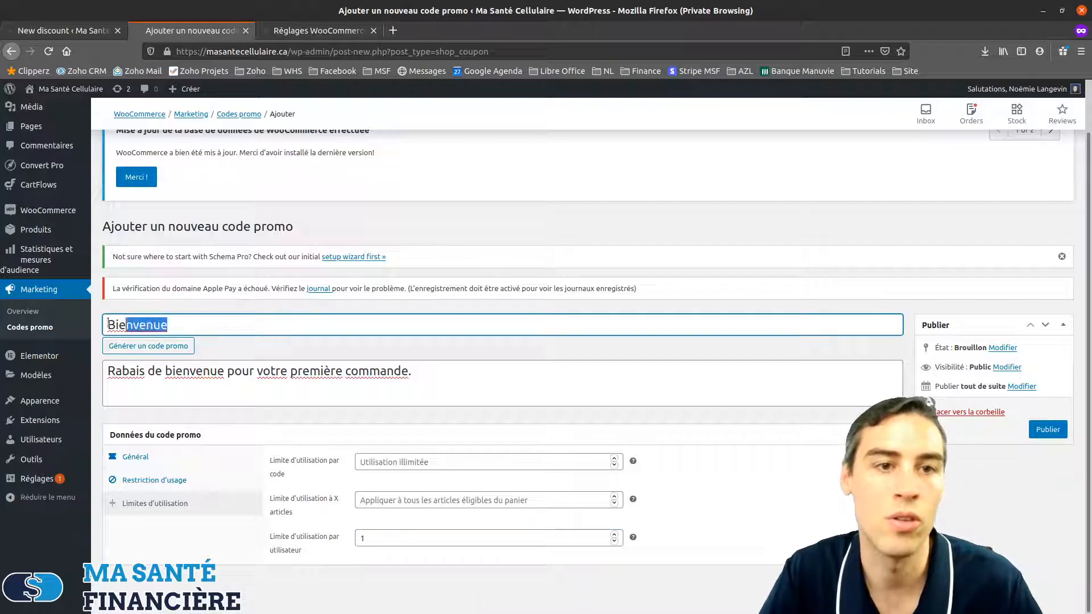
pyautogui.click(718, 483)
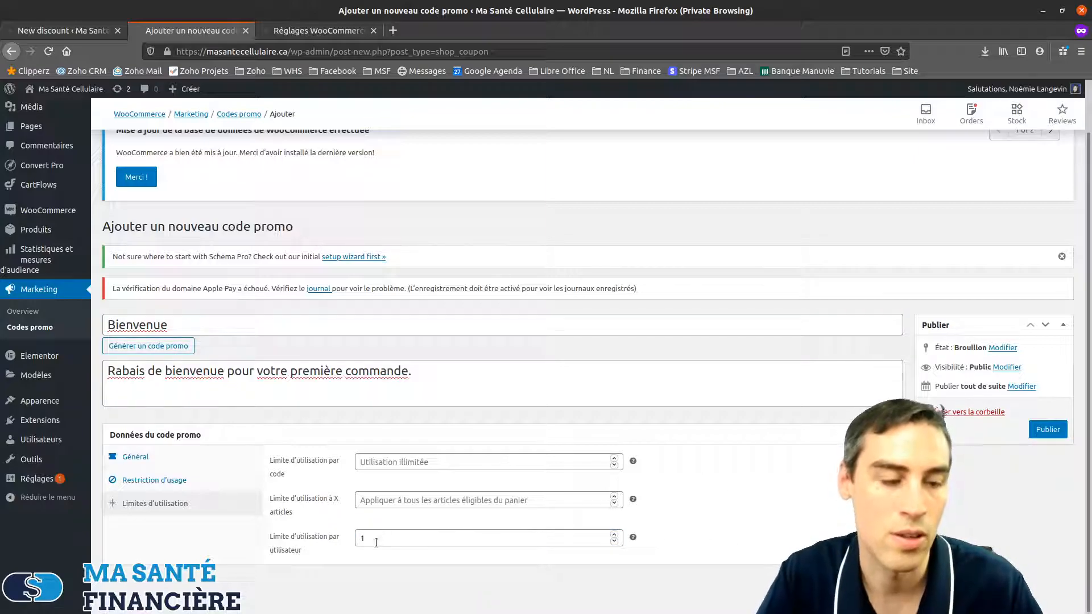
pyautogui.doubleClick(108, 318)
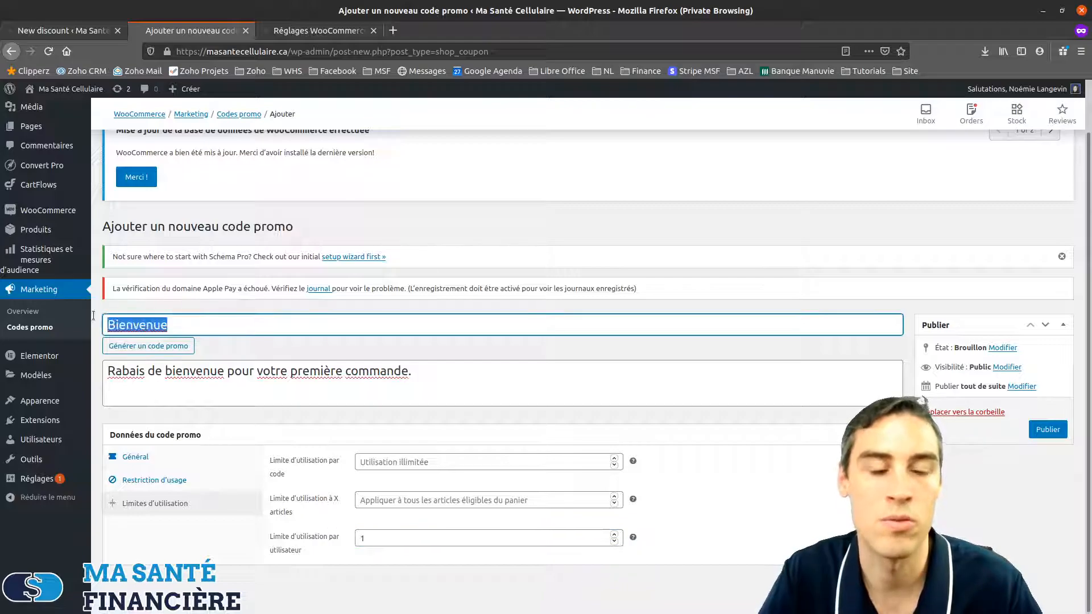
pyautogui.doubleClick(362, 538)
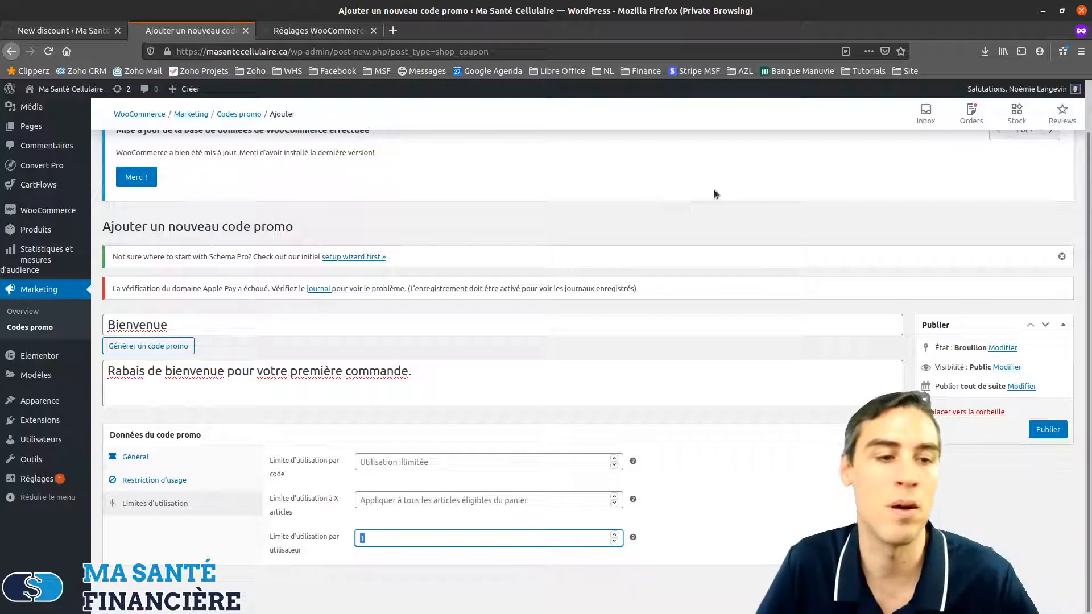
pyautogui.click(761, 529)
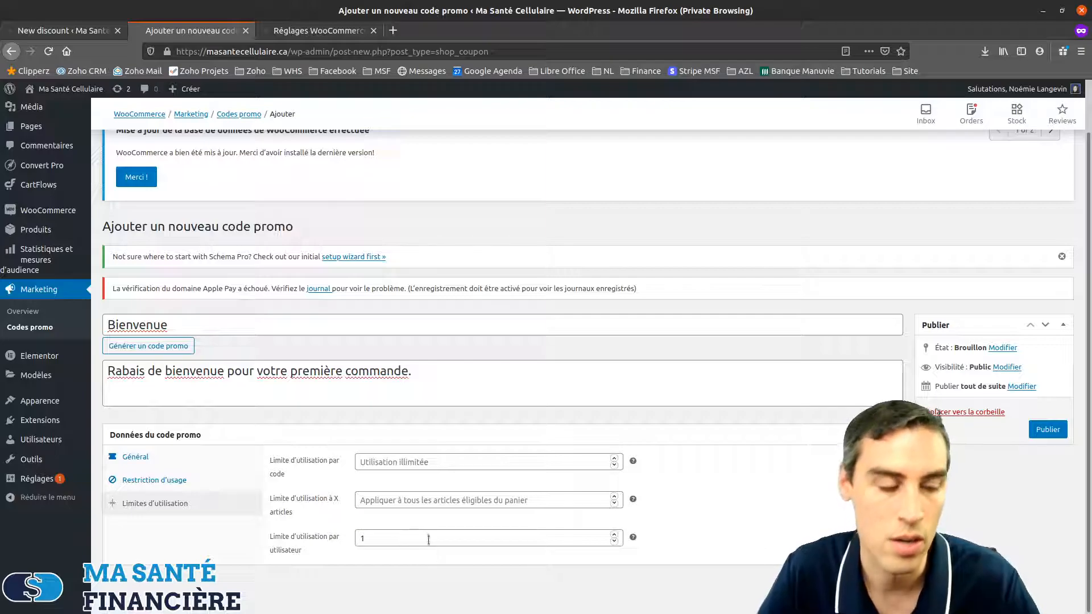
pyautogui.moveTo(635, 537)
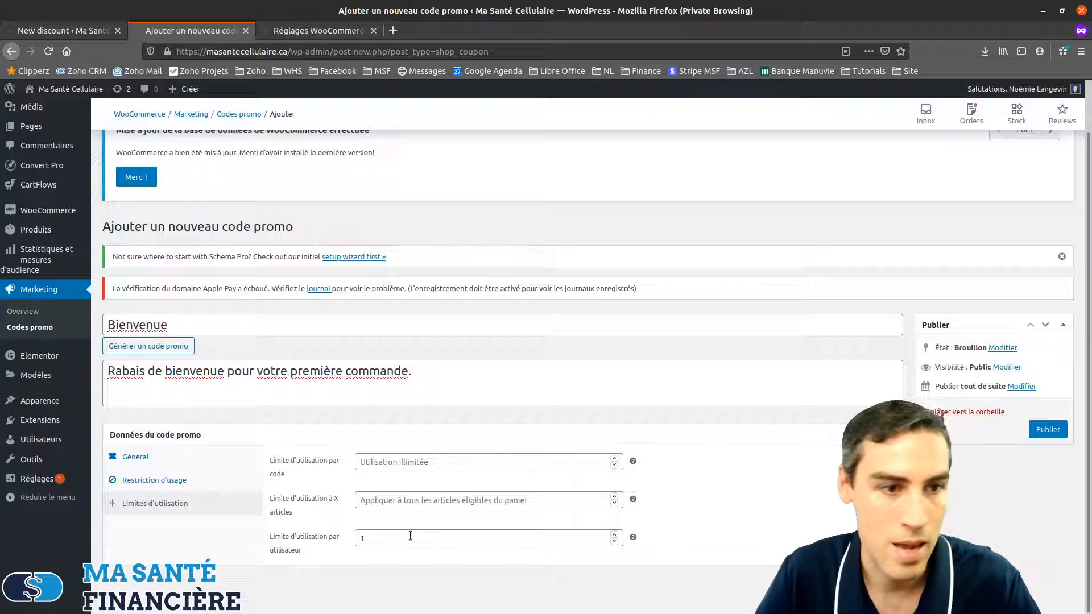
# Publish the promo code and open the masantecellulaire.ca store in a new tab.
pyautogui.click(1046, 434)
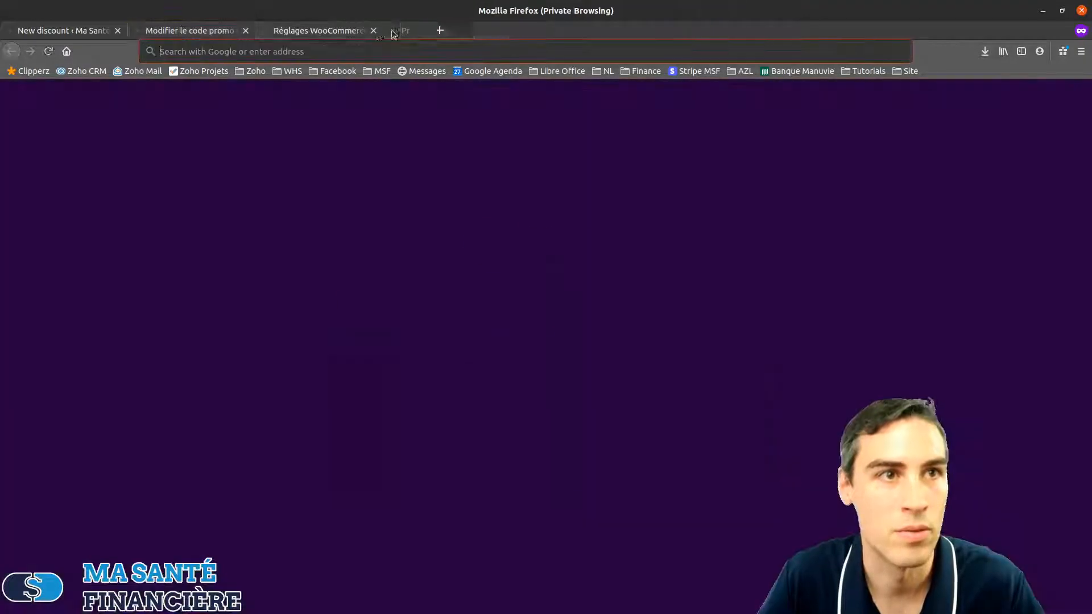
pyautogui.click(393, 31)
pyautogui.write('masantece')
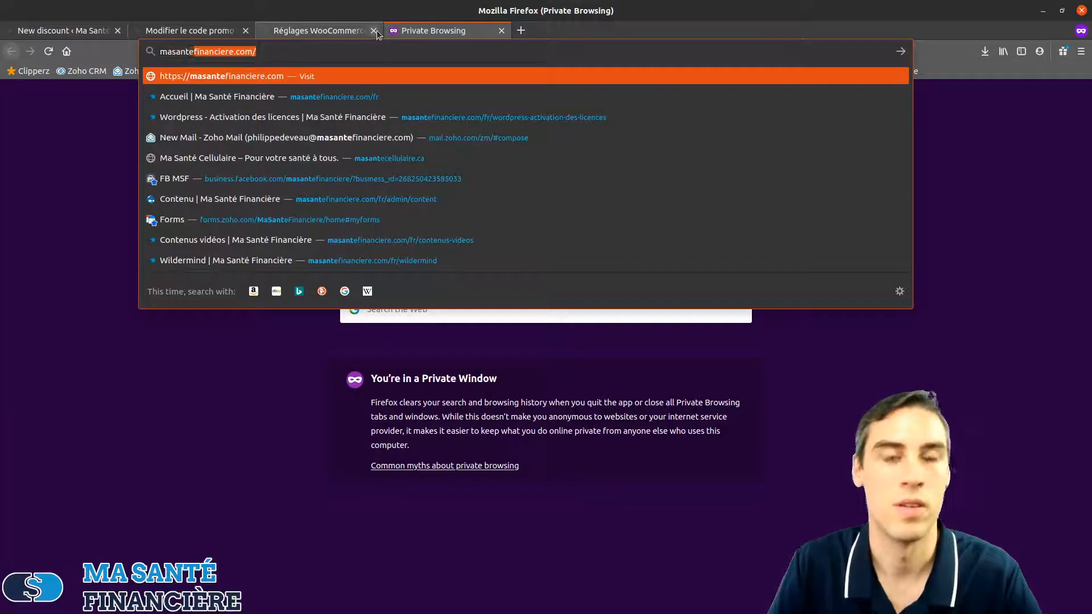
pyautogui.write('llulaire')
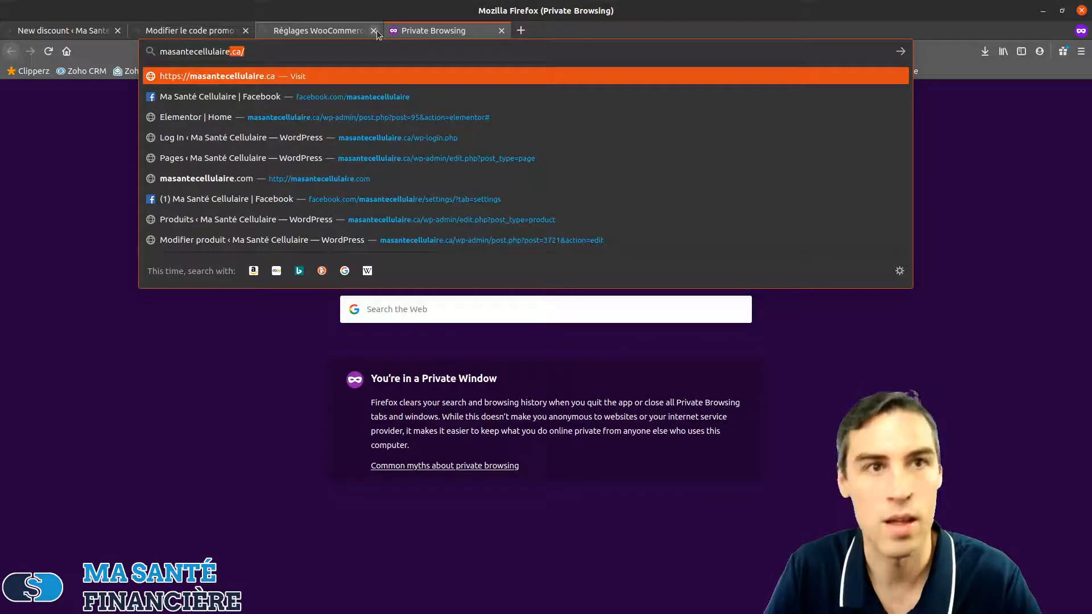
pyautogui.press('Return')
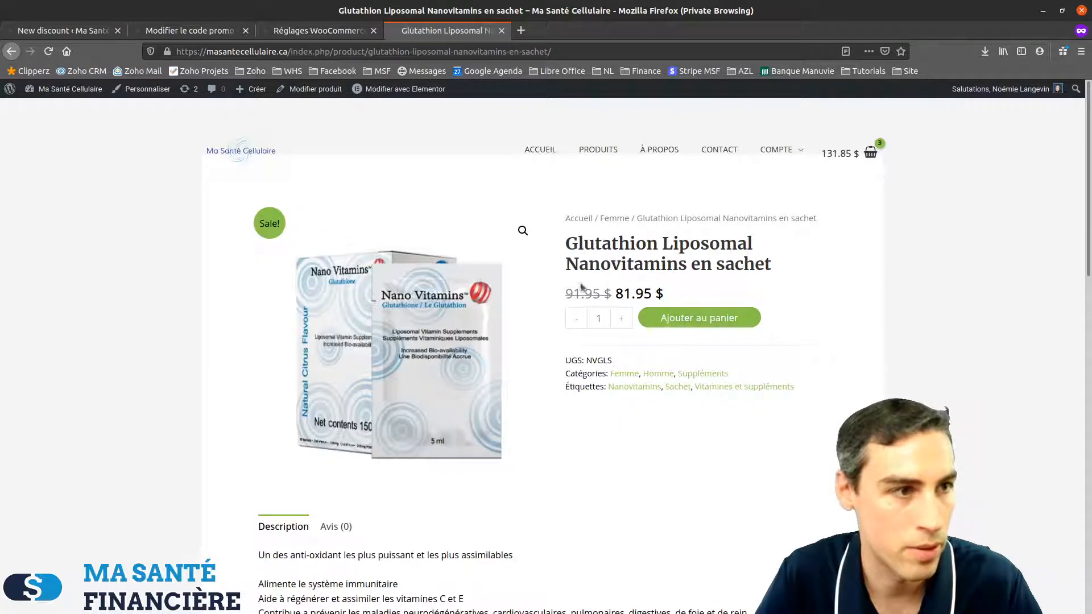
# Make one "Glutathion Liposomal Nanovitamins en sachet" the only product in the cart and try the promo code "Bienvenue" on it.
pyautogui.click(716, 319)
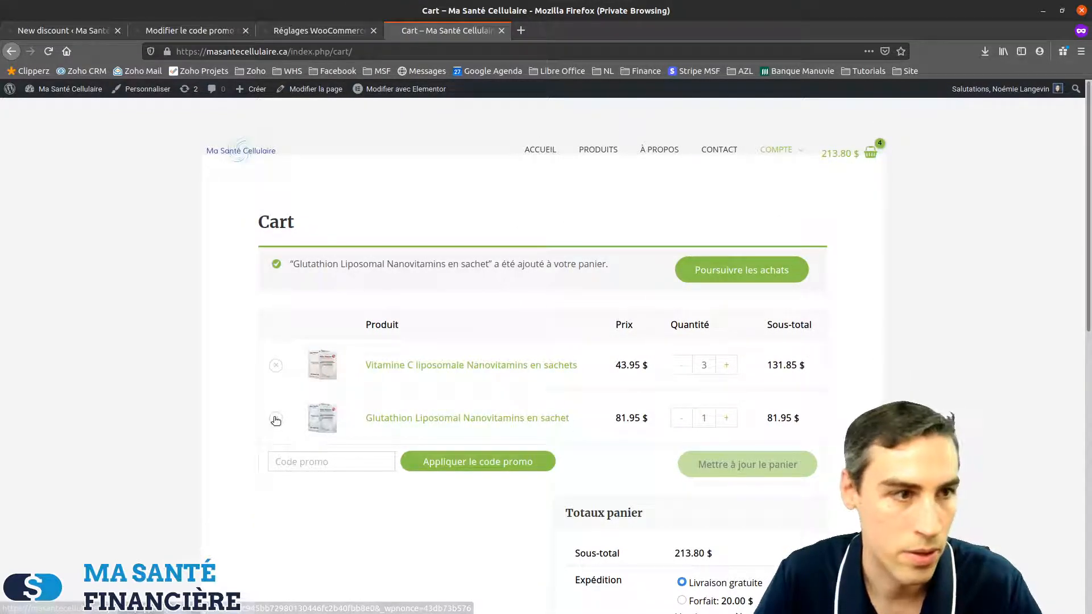
pyautogui.click(276, 365)
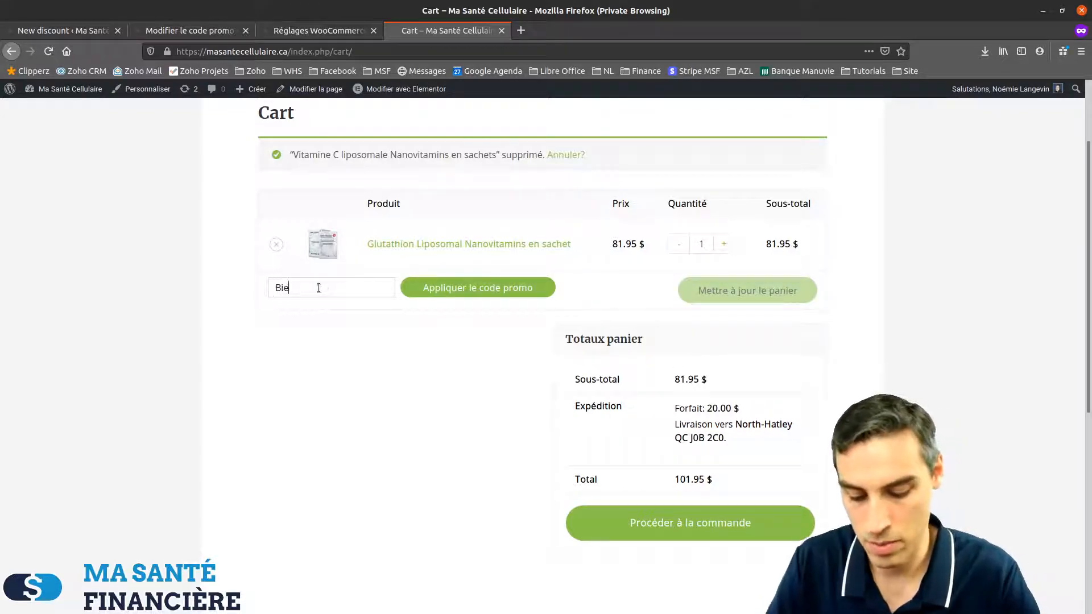
pyautogui.click(460, 290)
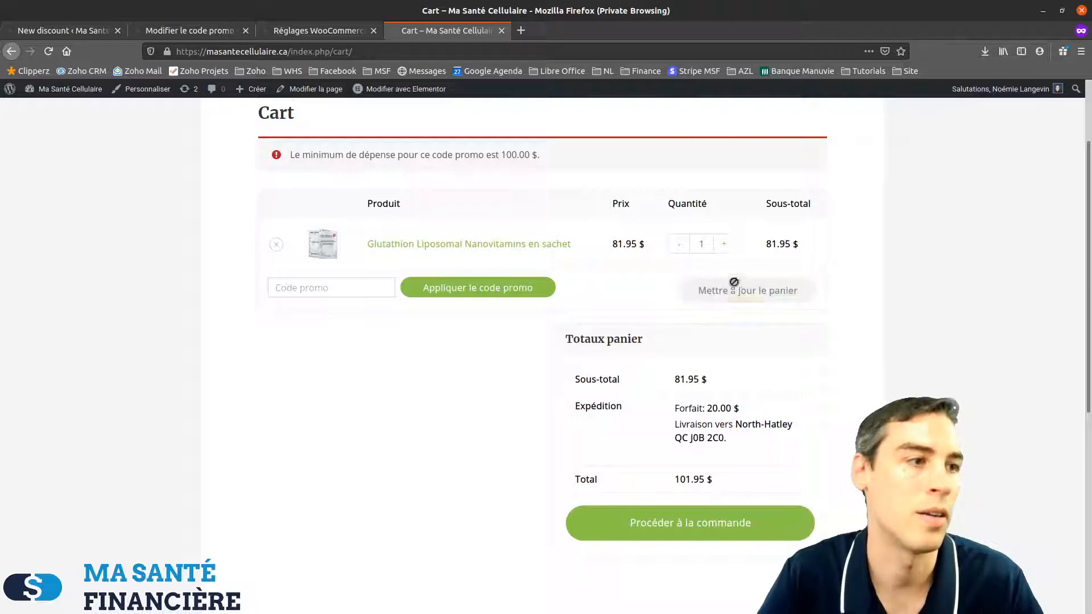
# Update the cart with a product quantity of 2 and try "Forfait" shipping before reselecting "Livraison gratuite".
pyautogui.click(724, 244)
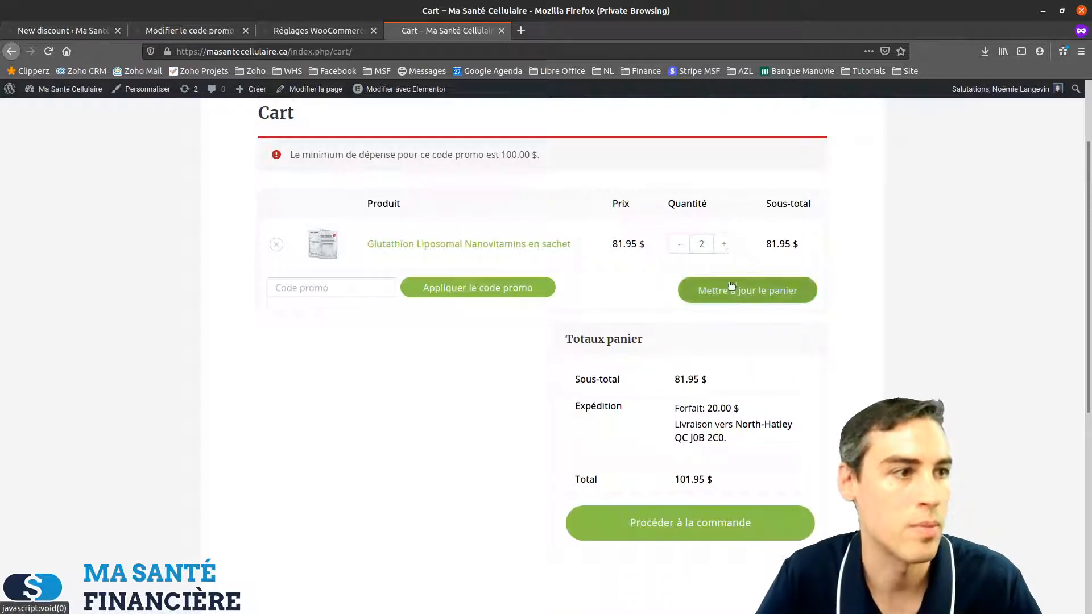
pyautogui.click(753, 290)
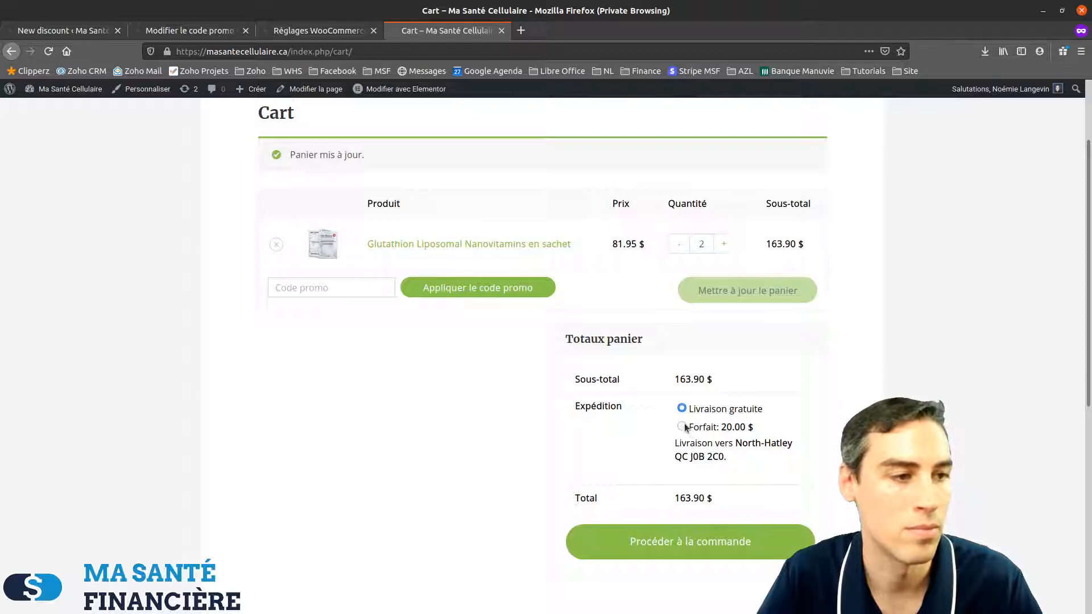
pyautogui.click(682, 426)
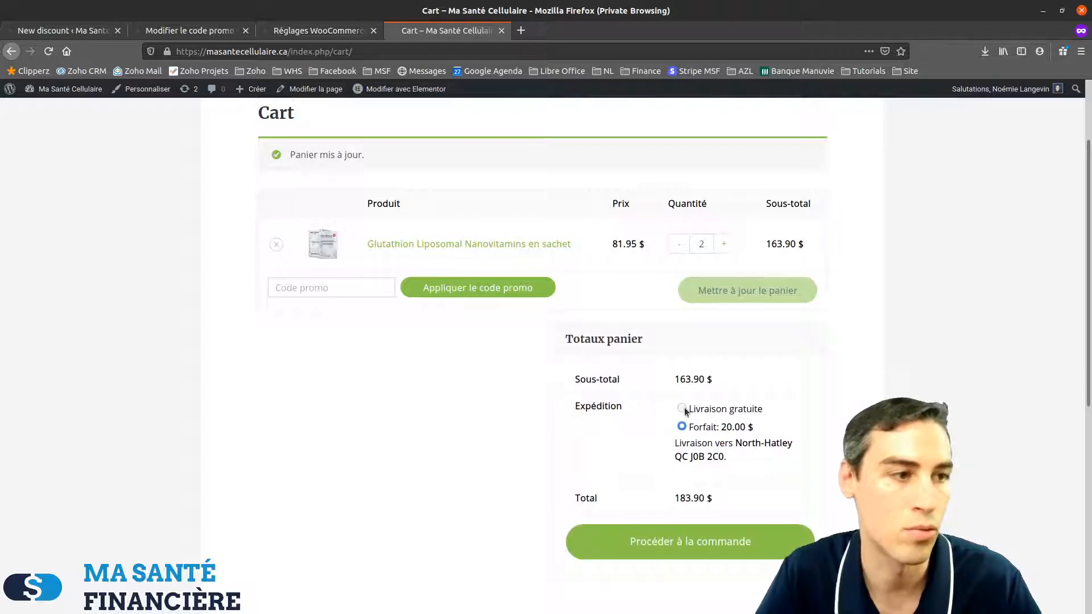
pyautogui.click(682, 408)
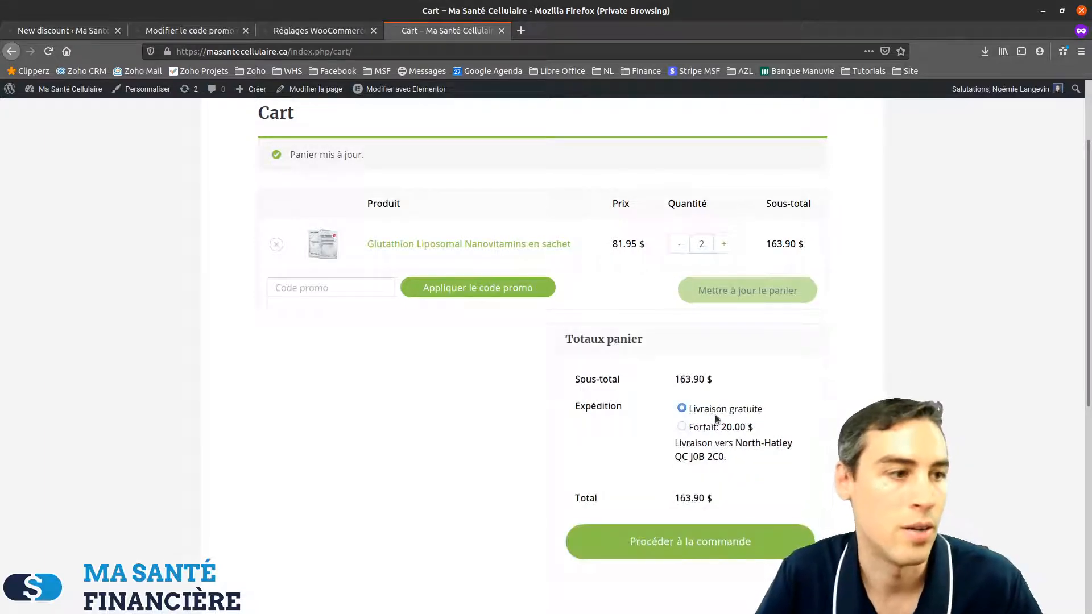
# Apply the promo code "Bienvenue" to the cart and review the discount, shipping and total in the cart totals.
pyautogui.click(329, 288)
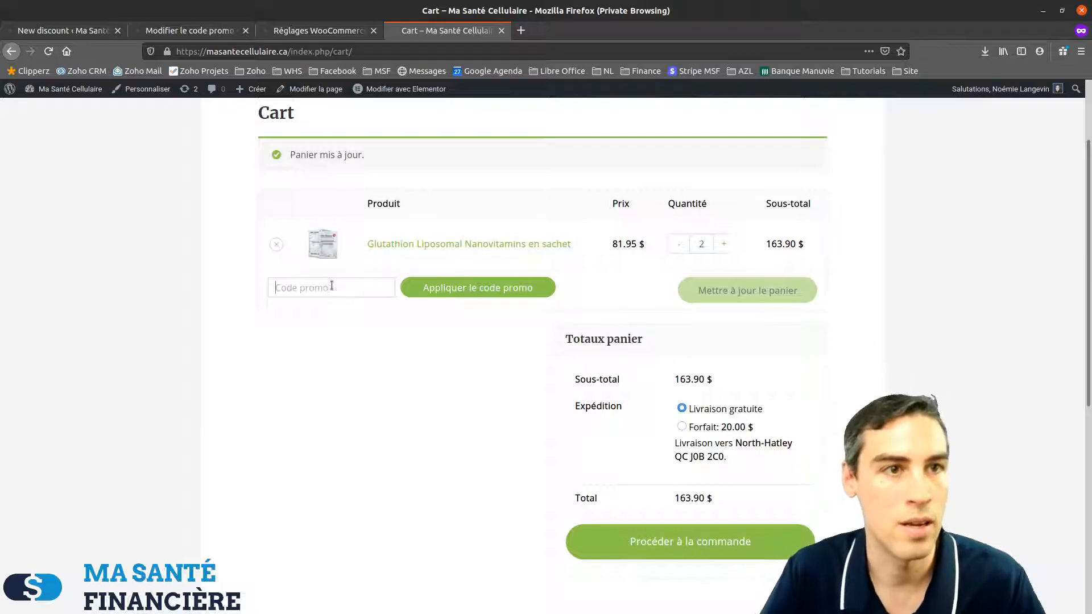
pyautogui.write('Bienvenue')
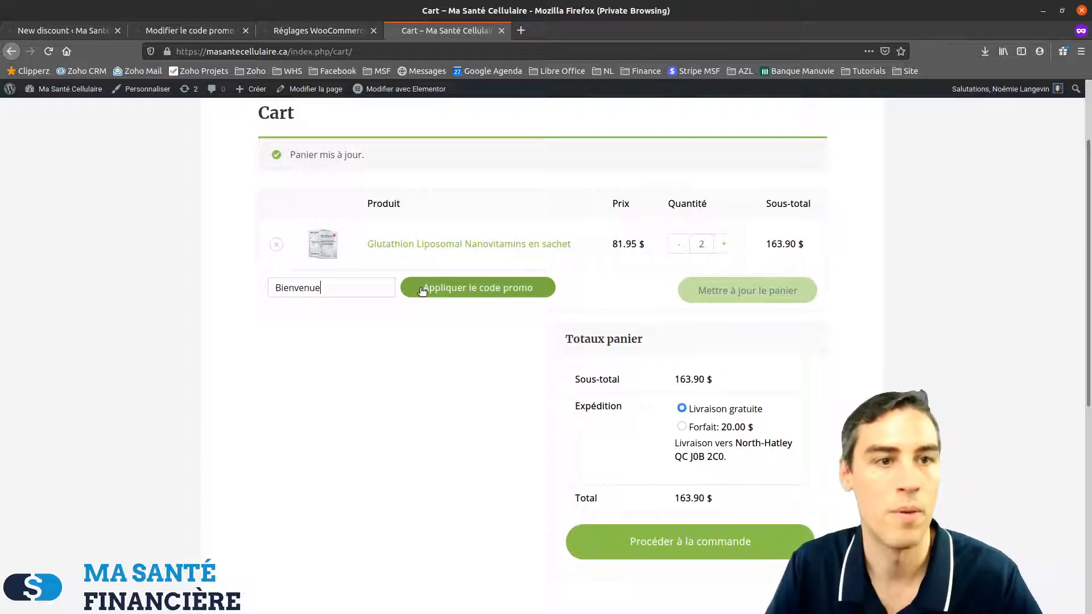
pyautogui.click(422, 289)
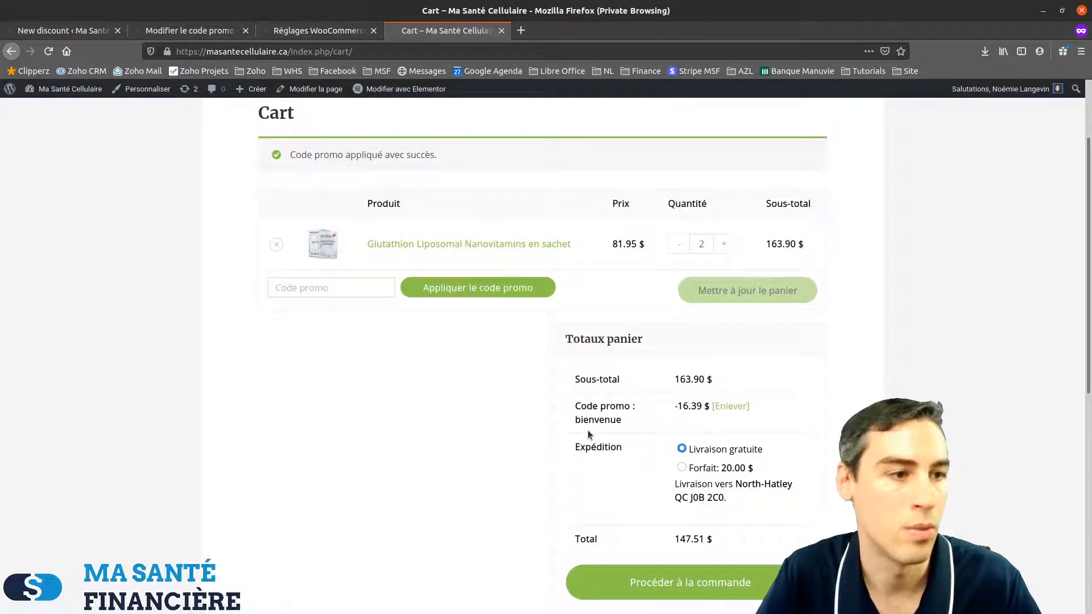
pyautogui.scroll(-2, 758, 411)
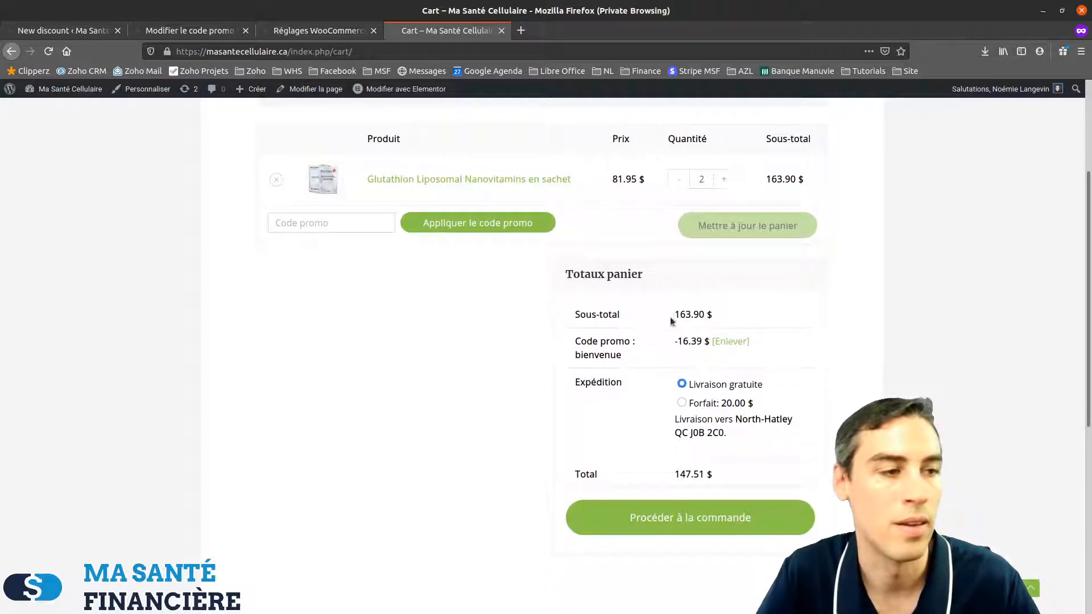
pyautogui.scroll(3, 617, 412)
pyautogui.scroll(-4, 630, 412)
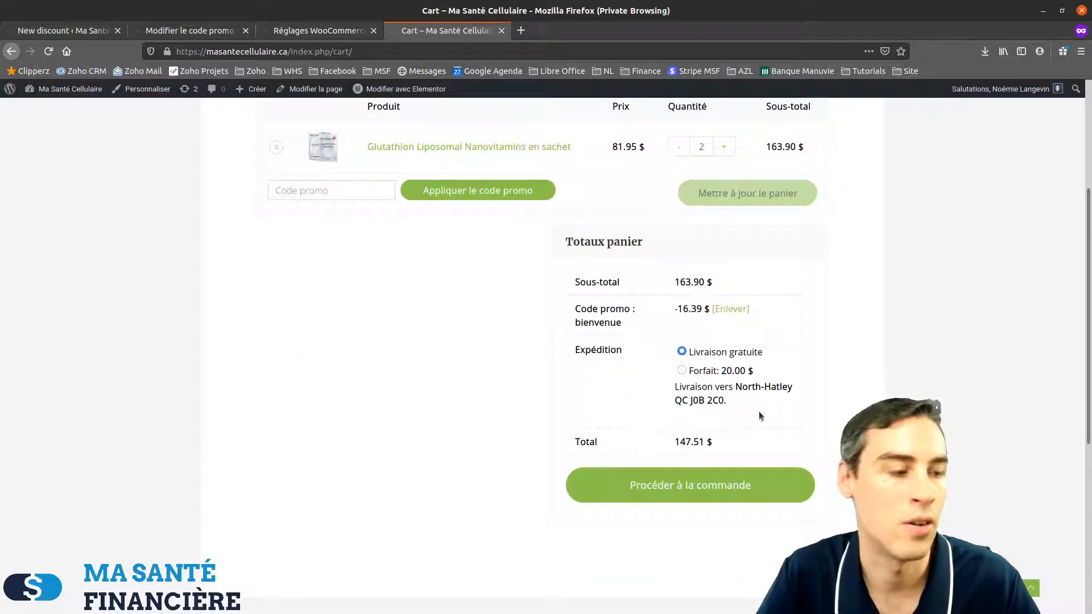
pyautogui.scroll(5, 759, 412)
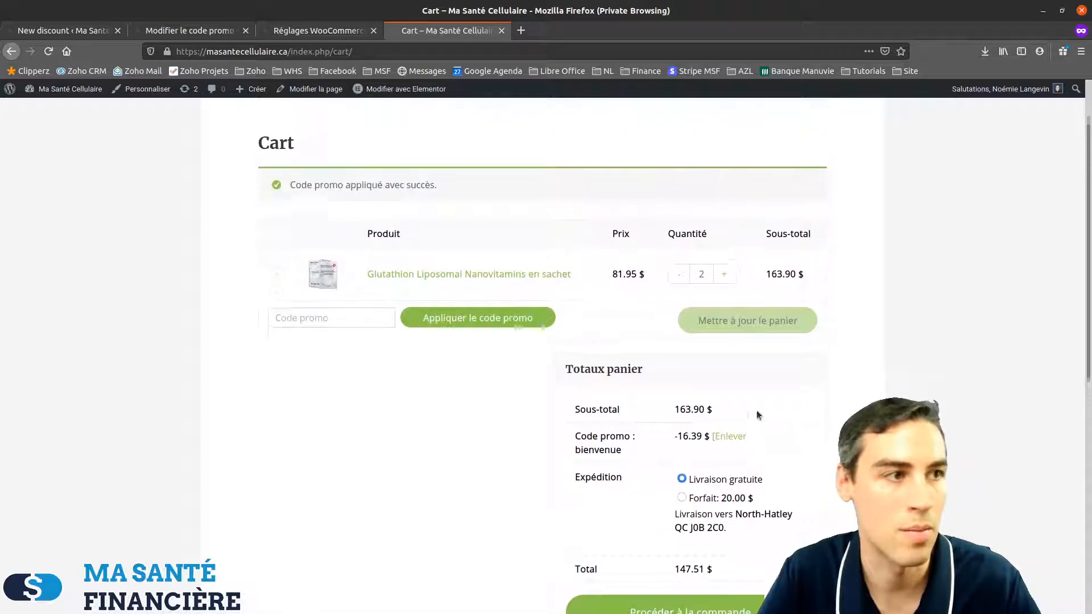
# Return to the promo code's edit page in the site administration and open the WooCommerce list of promo codes.
pyautogui.click(63, 30)
pyautogui.click(185, 29)
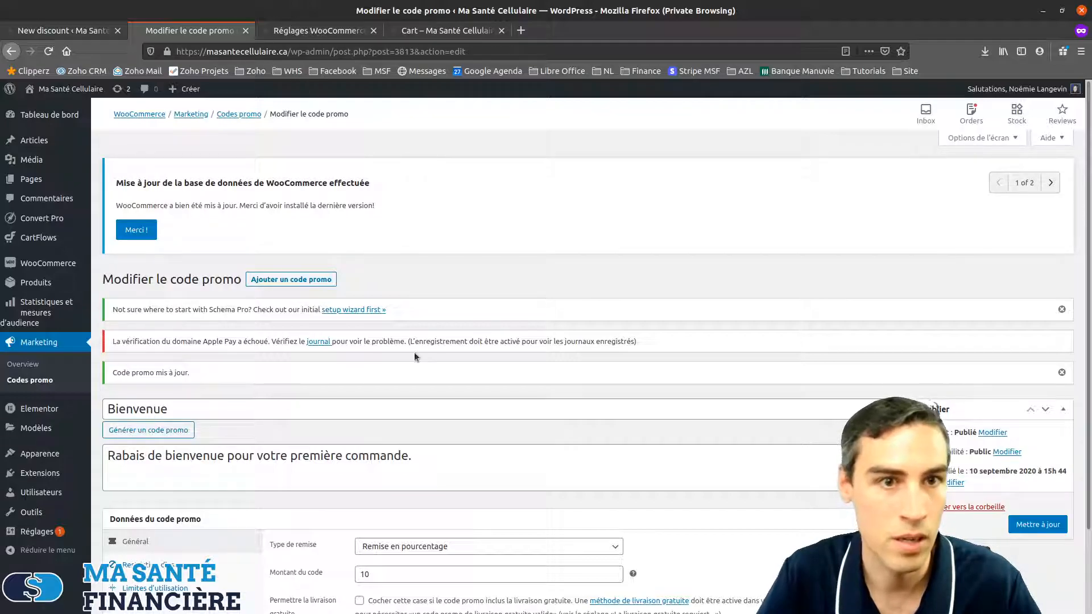
pyautogui.scroll(-3, 414, 353)
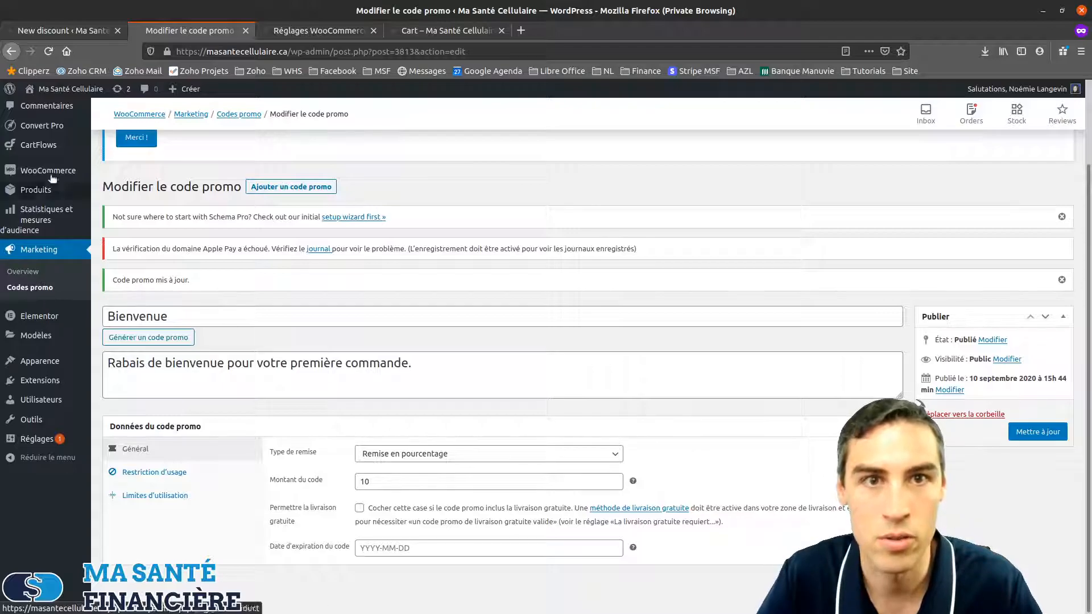
pyautogui.moveTo(52, 172)
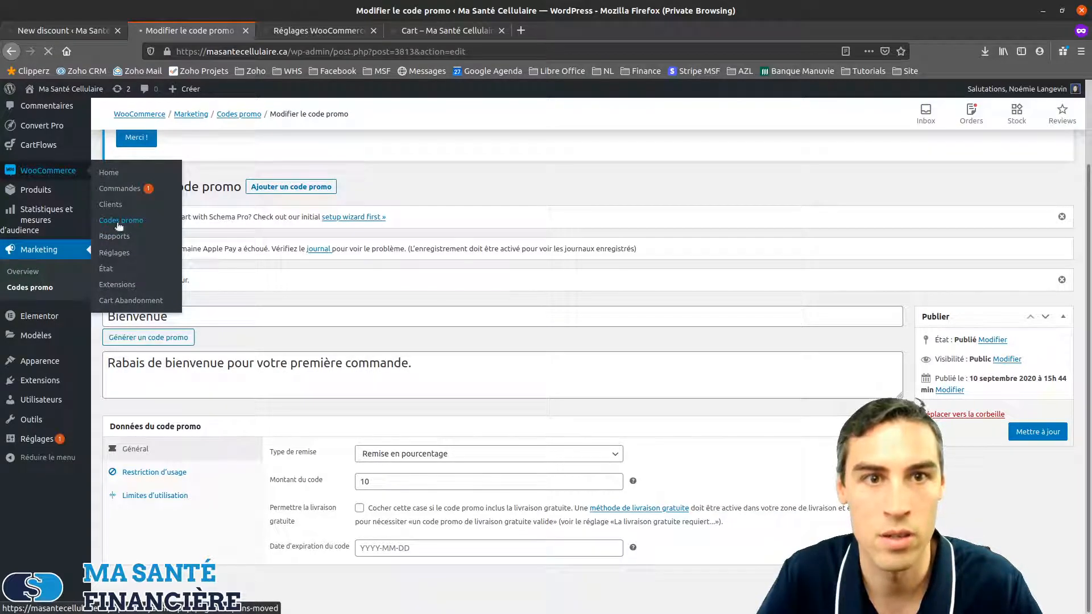